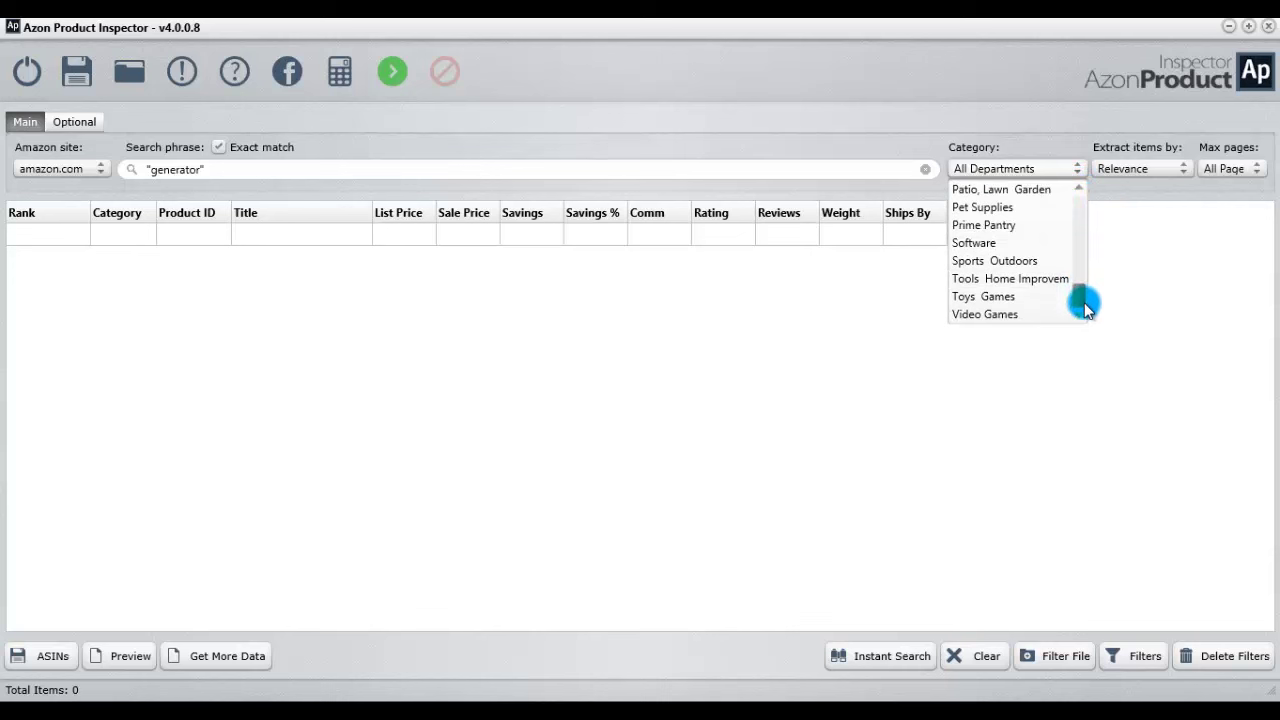
Run the exact-match product search for "generator" across All Departments, extracting items by Relevance from all pages
{"action": "left_click_drag", "start_coordinate": [1085, 308], "coordinate": [1100, 204]}
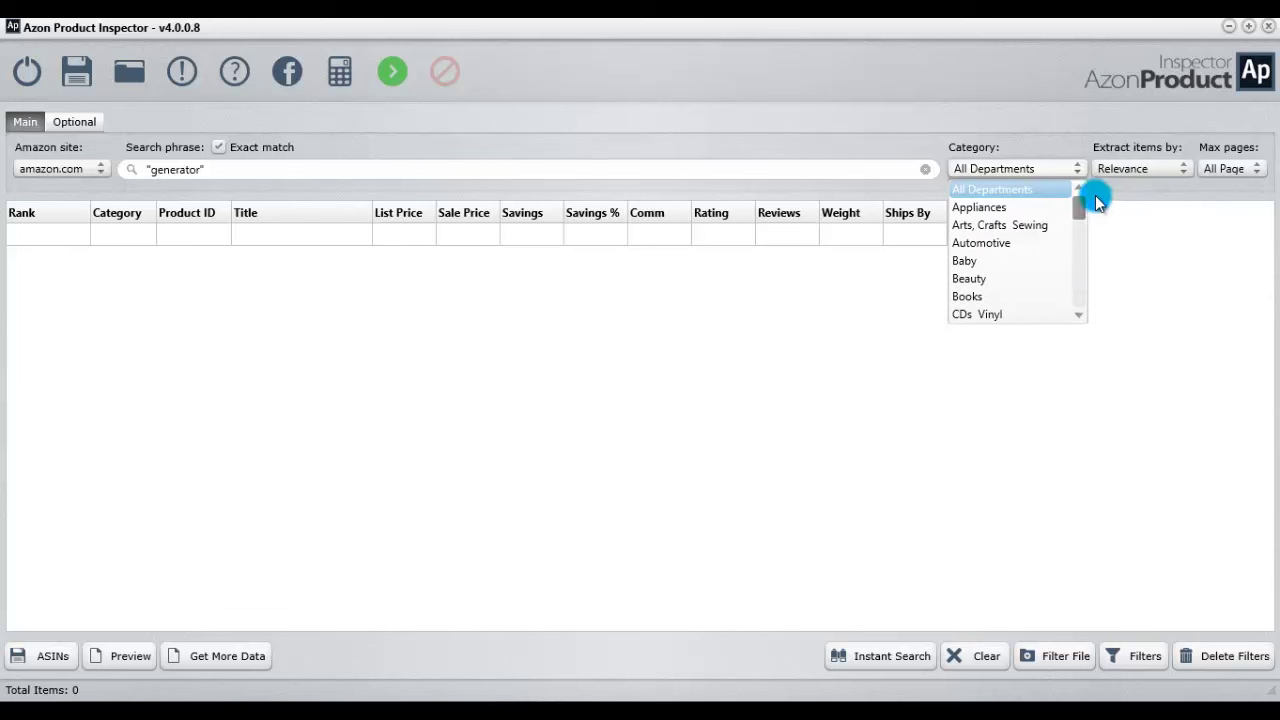
{"action": "left_click", "coordinate": [1024, 191]}
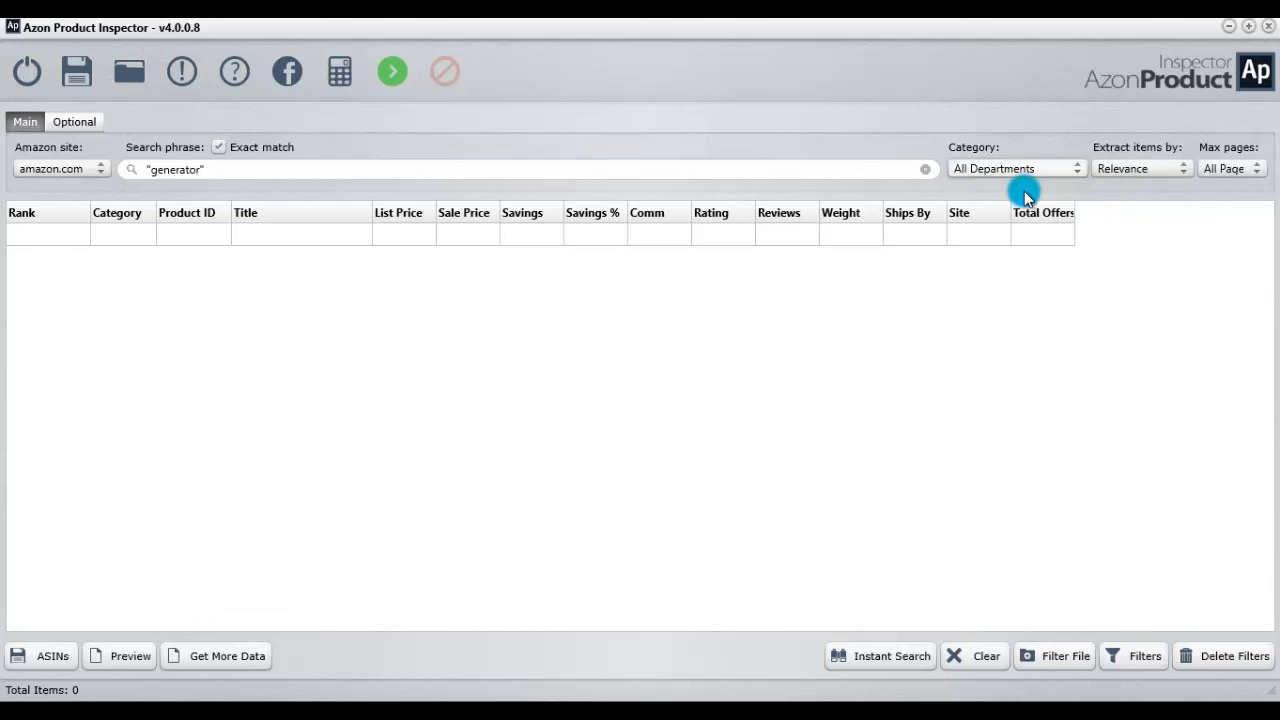
{"action": "left_click", "coordinate": [1184, 172]}
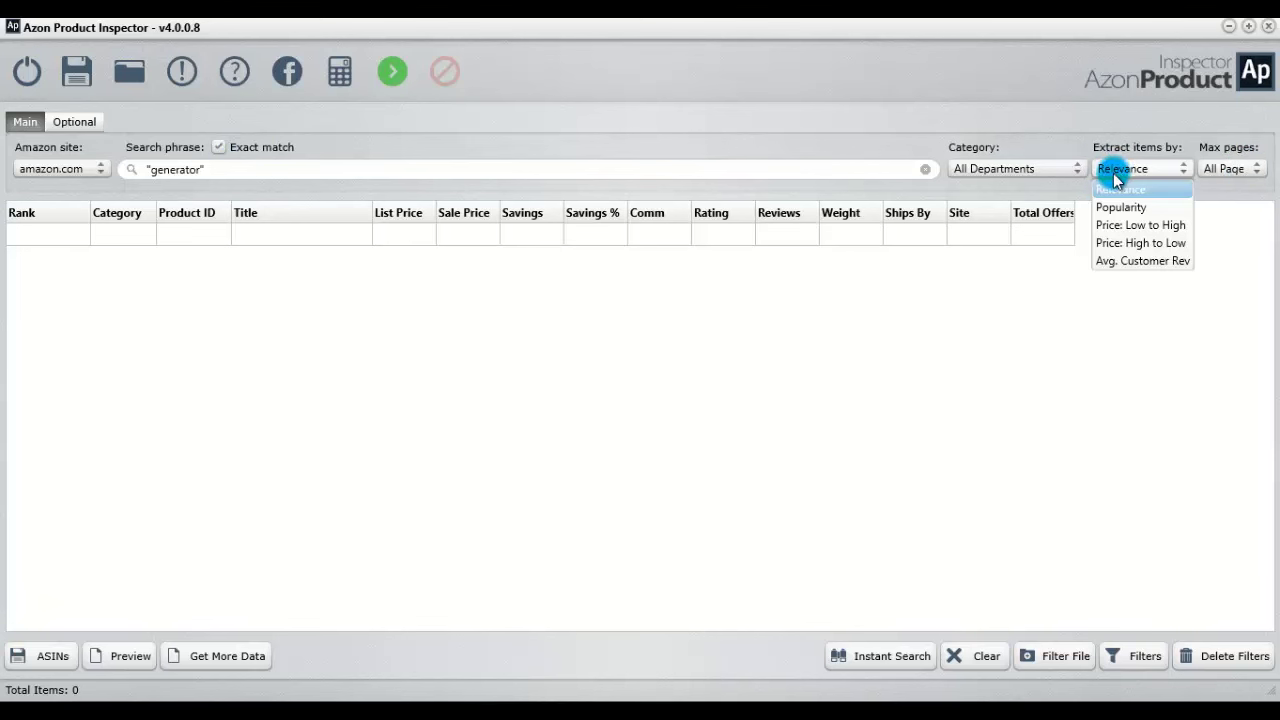
{"action": "left_click", "coordinate": [1238, 196]}
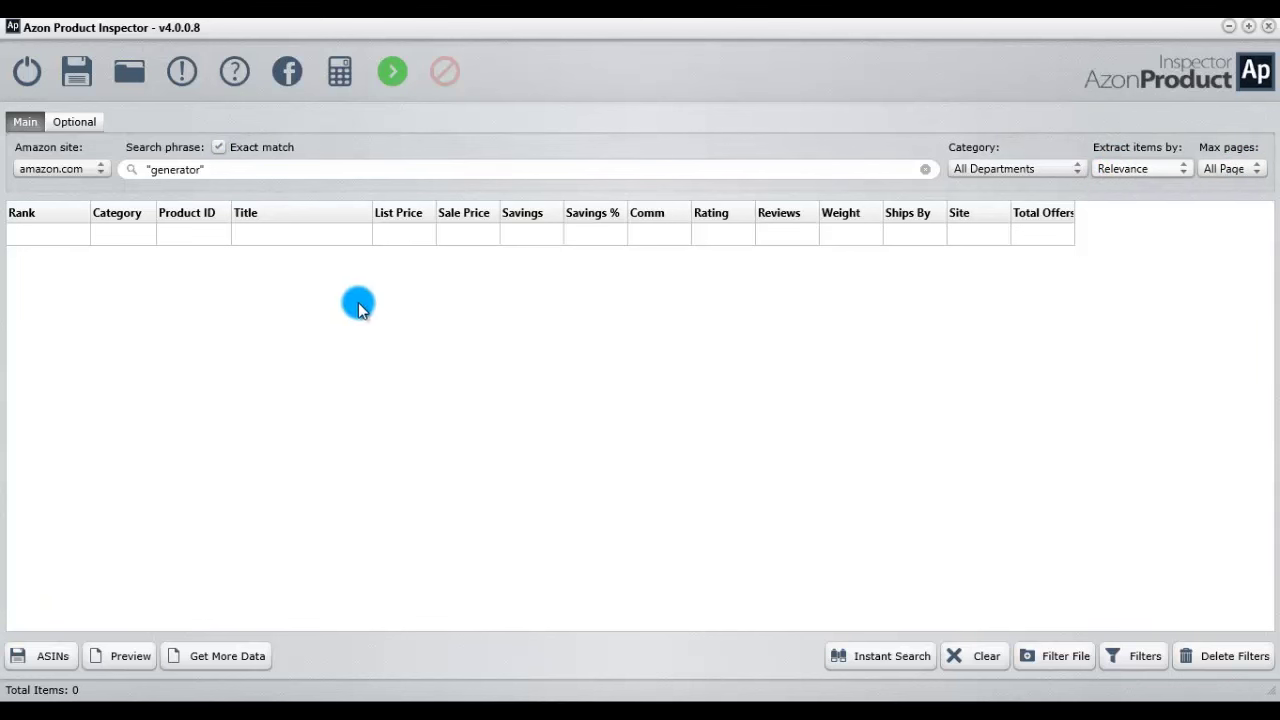
{"action": "left_click", "coordinate": [391, 77]}
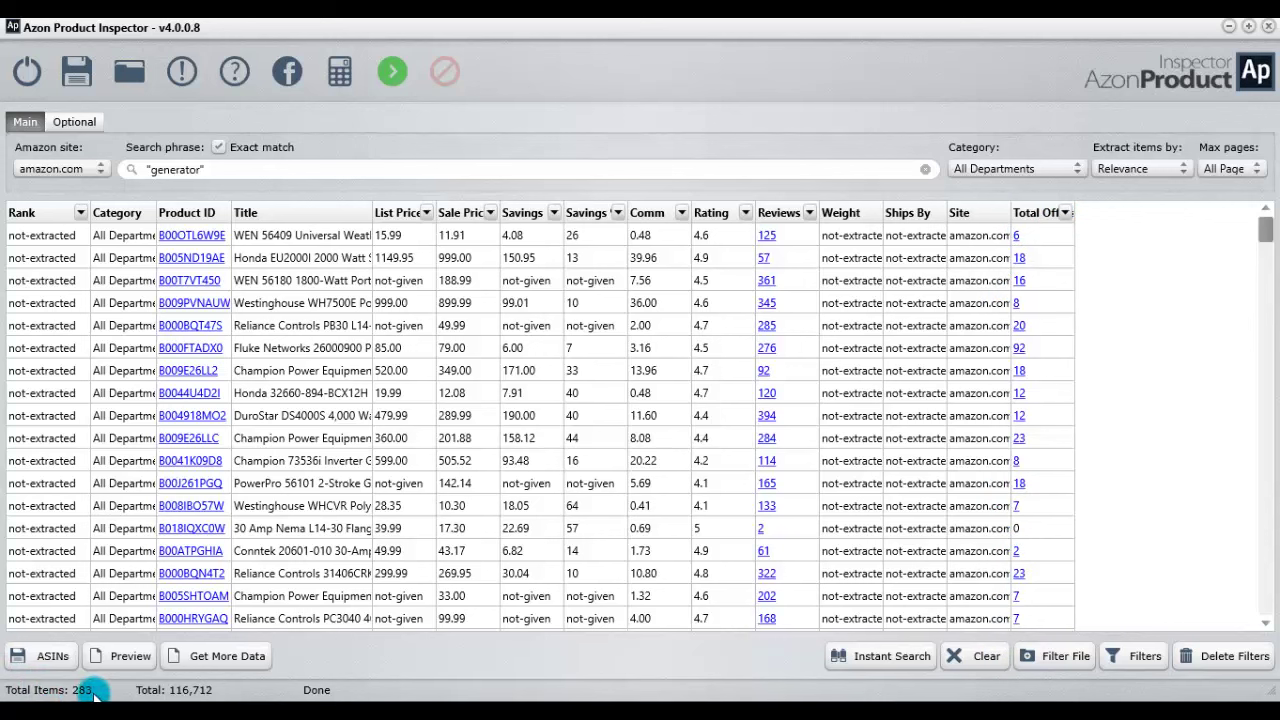
Filter the extracted products to those with more than 100 reviews and a rating greater than 4
{"action": "left_click", "coordinate": [200, 168]}
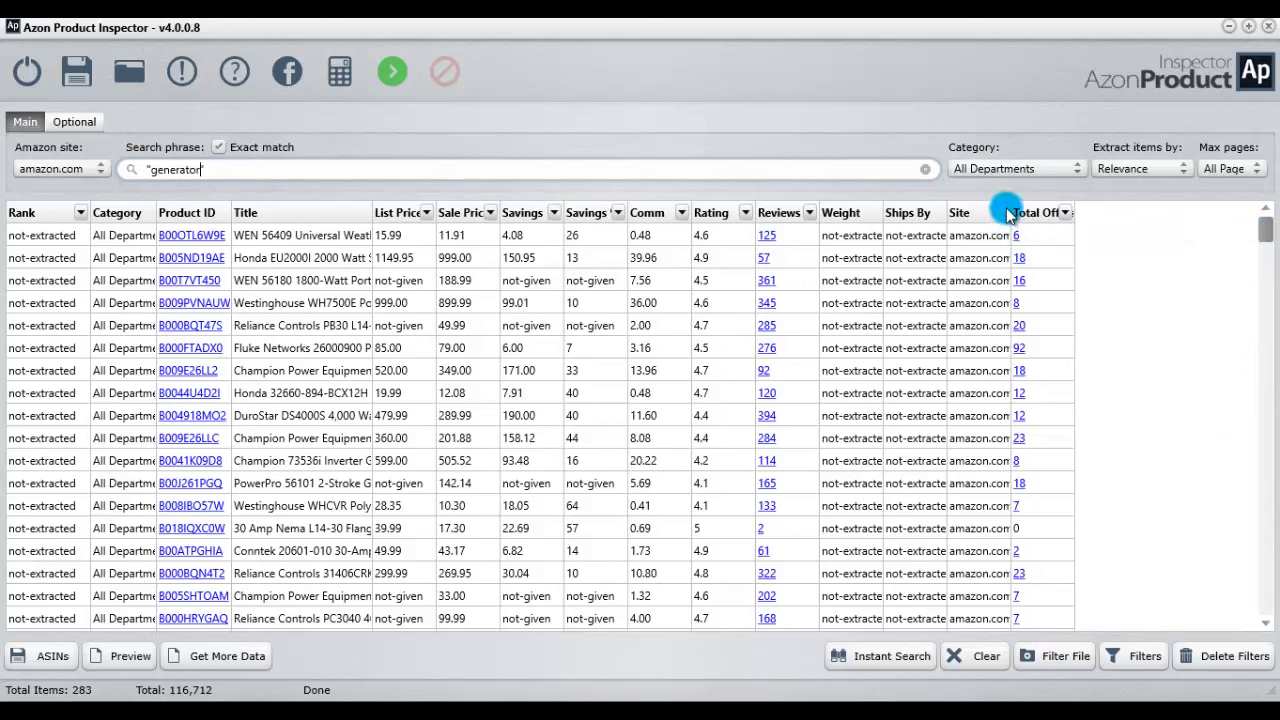
{"action": "left_click", "coordinate": [808, 212]}
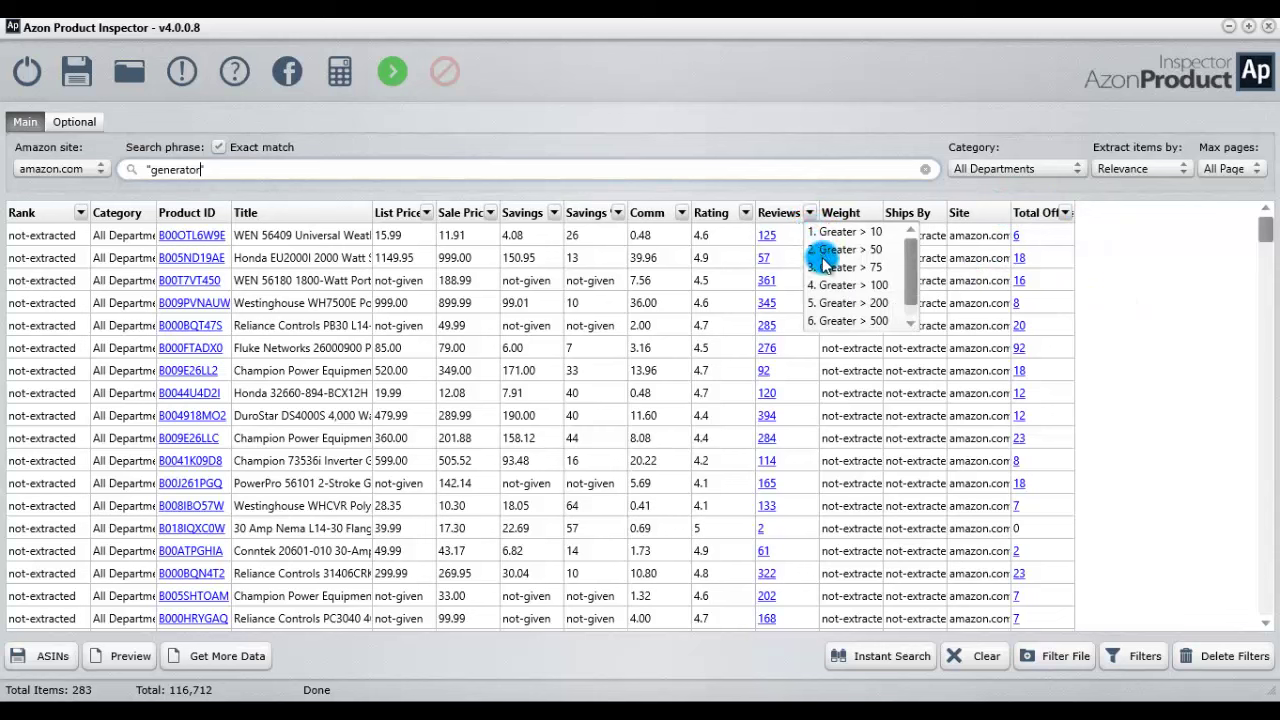
{"action": "left_click", "coordinate": [832, 286]}
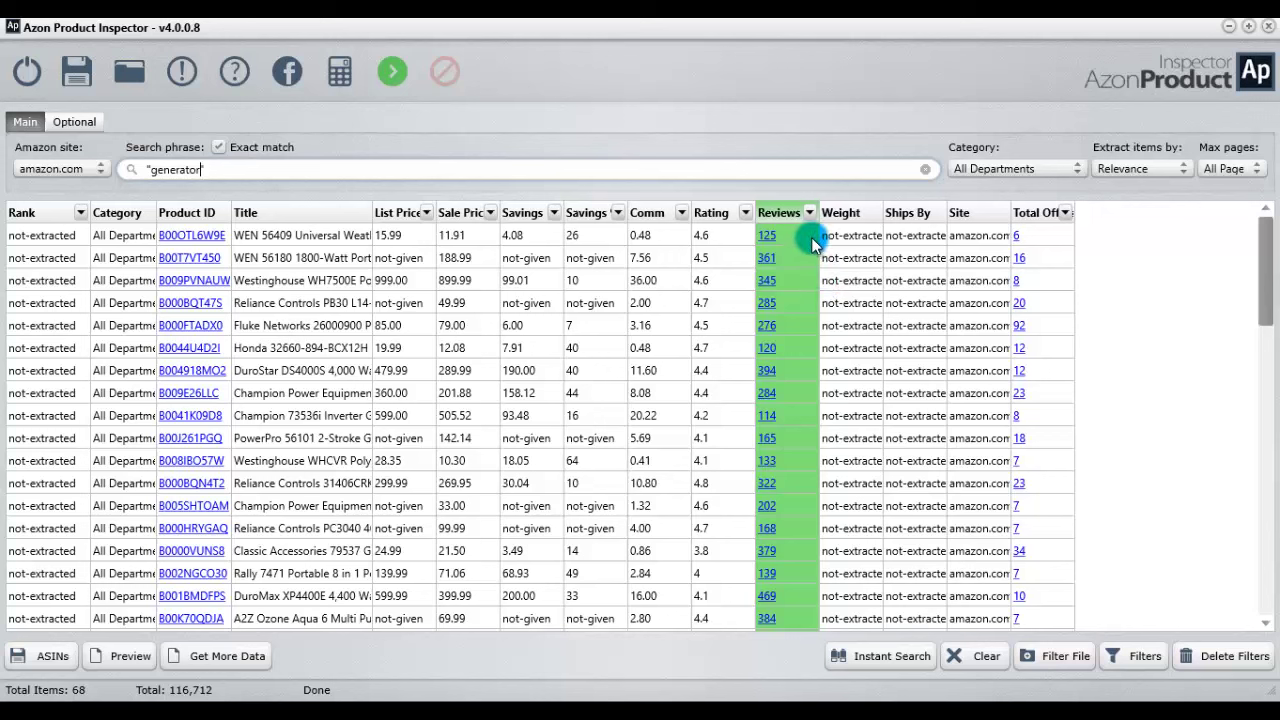
{"action": "left_click", "coordinate": [745, 213]}
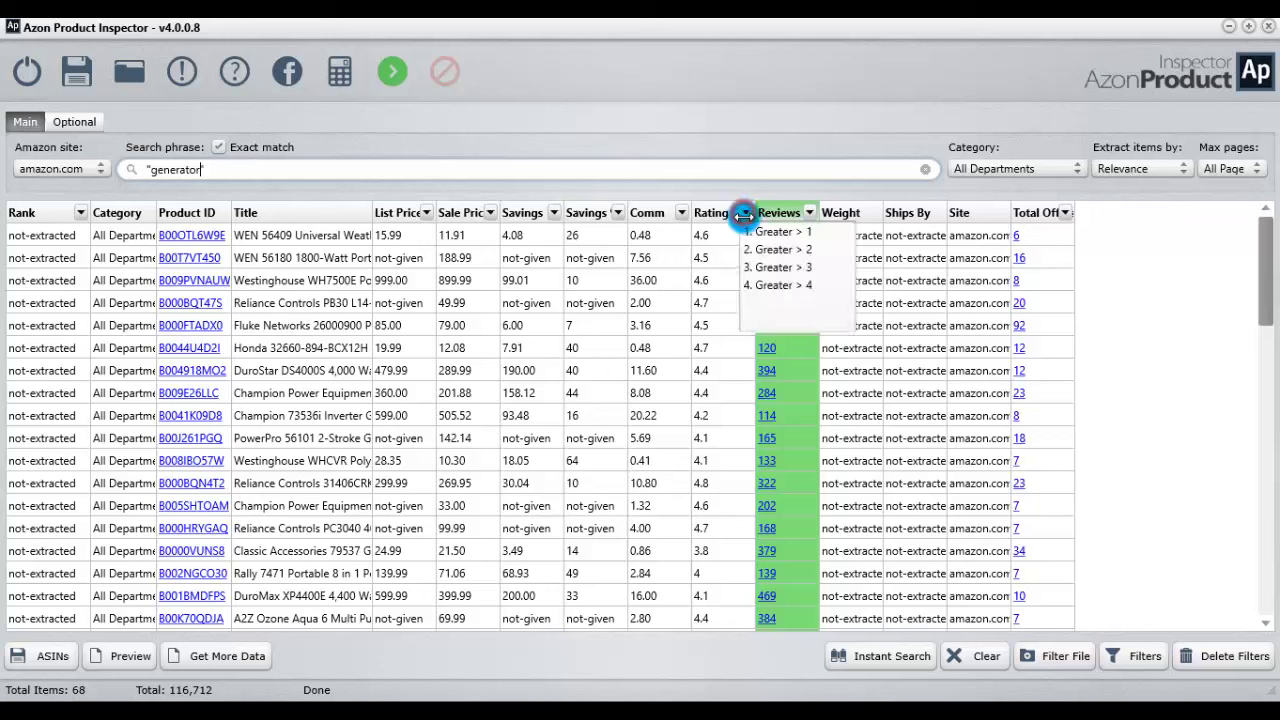
{"action": "left_click", "coordinate": [772, 288]}
Filter the products to a commission greater than 1 and look through the remaining commission values
{"action": "left_click", "coordinate": [667, 217]}
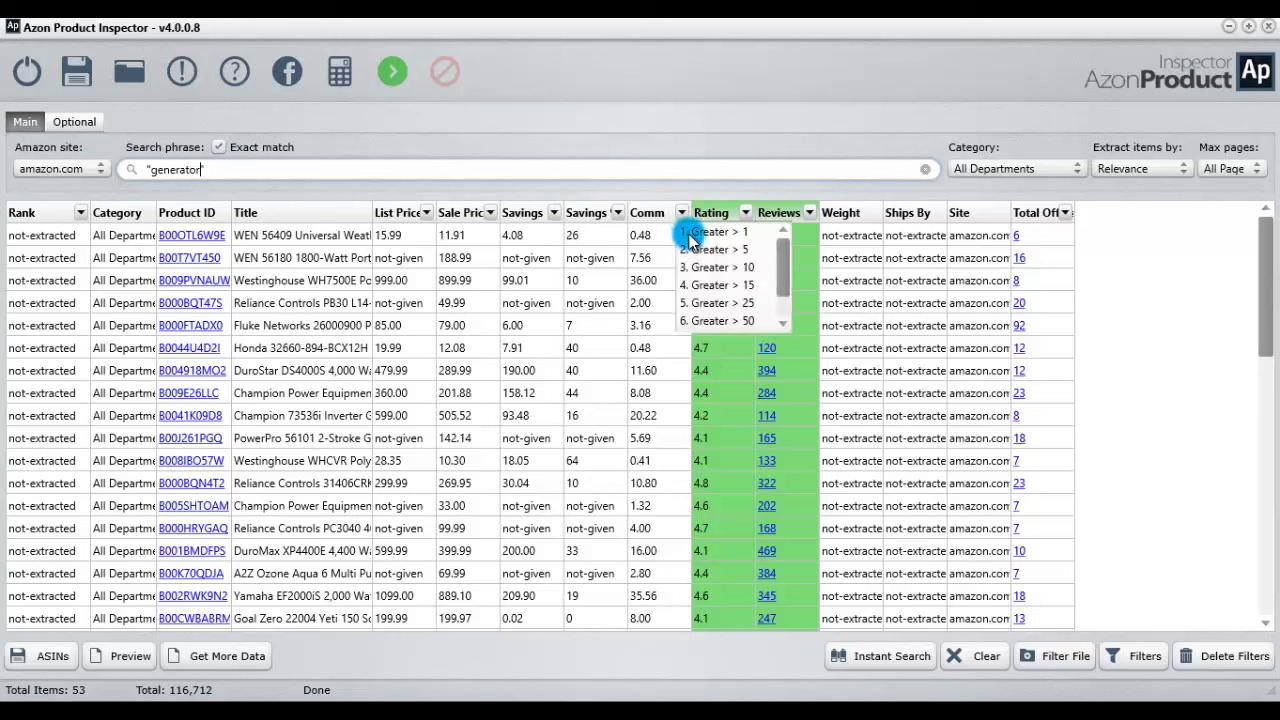
{"action": "left_click", "coordinate": [716, 233]}
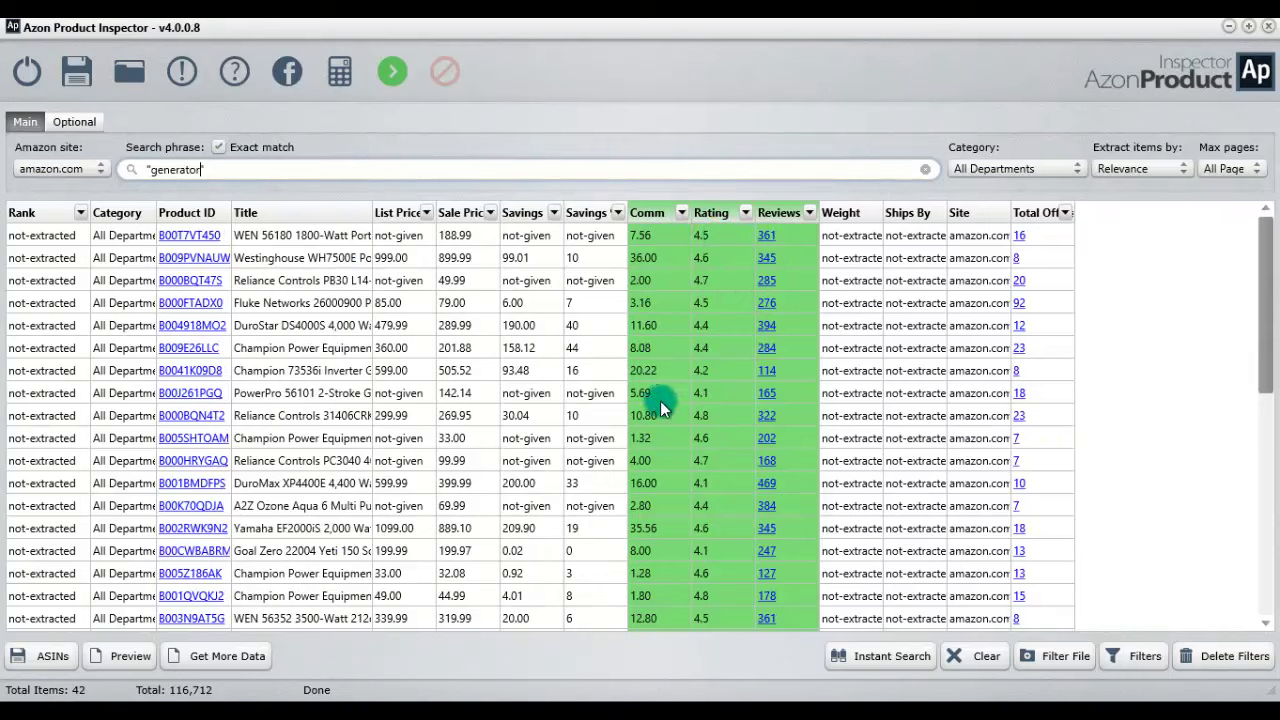
{"action": "scroll", "coordinate": [661, 404], "scroll_direction": "down", "scroll_amount": 6}
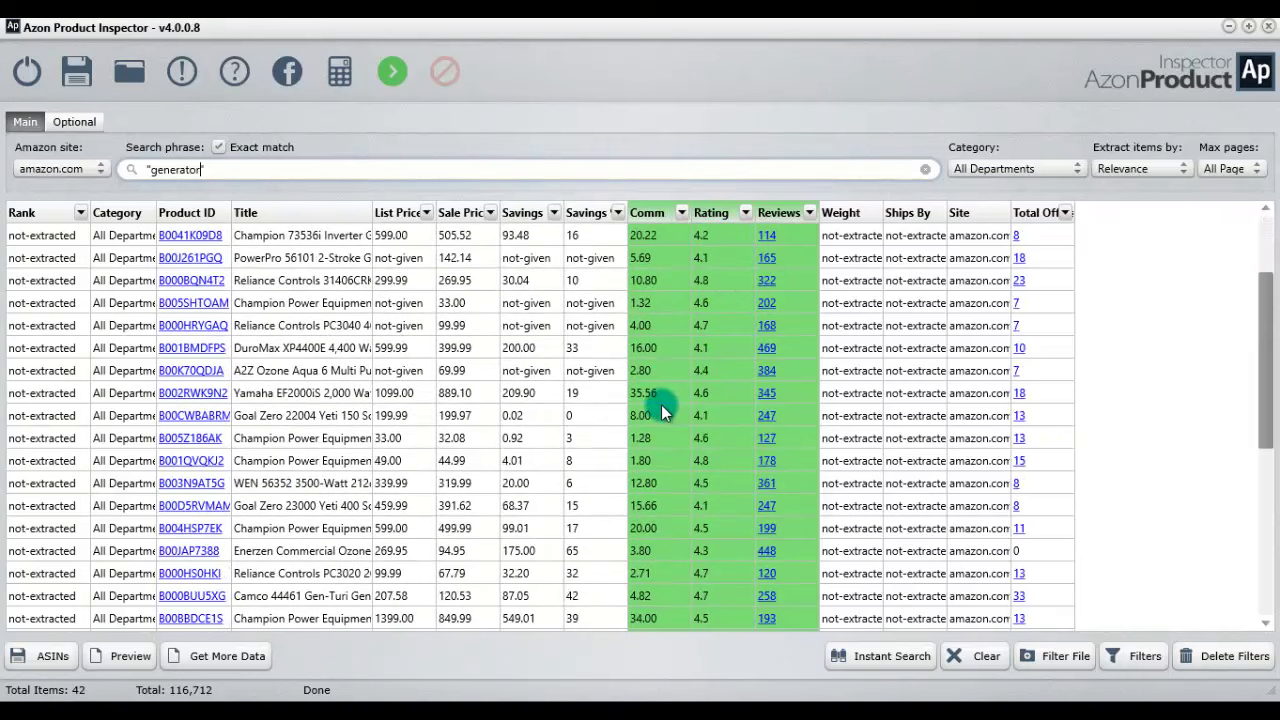
{"action": "scroll", "coordinate": [661, 404], "scroll_direction": "down", "scroll_amount": 6}
{"action": "scroll", "coordinate": [662, 405], "scroll_direction": "up", "scroll_amount": 4}
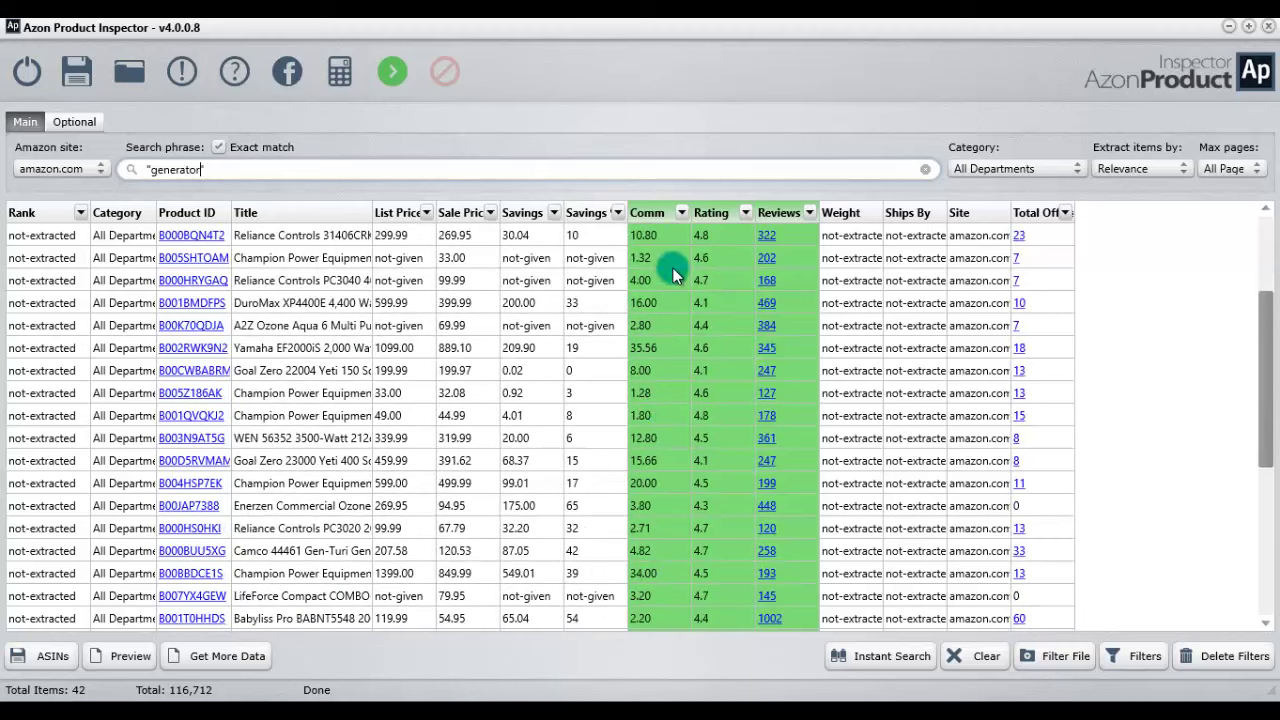
{"action": "left_click", "coordinate": [681, 212]}
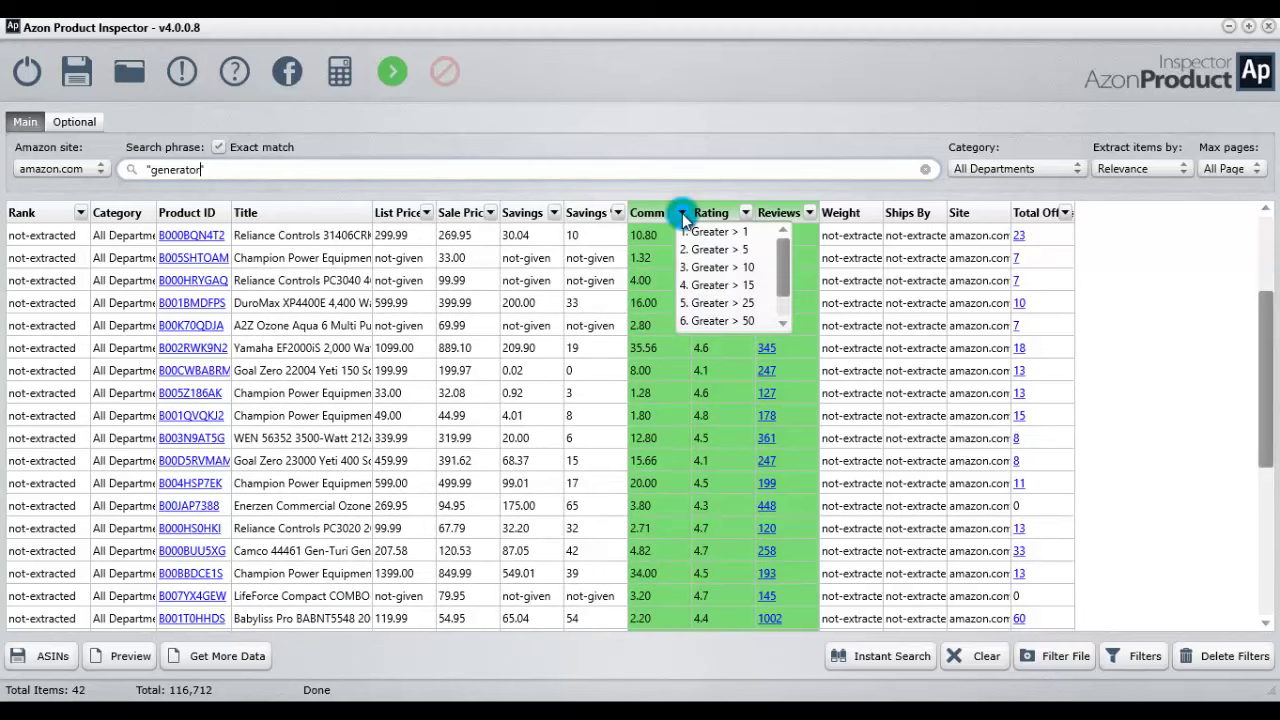
{"action": "left_click", "coordinate": [681, 213]}
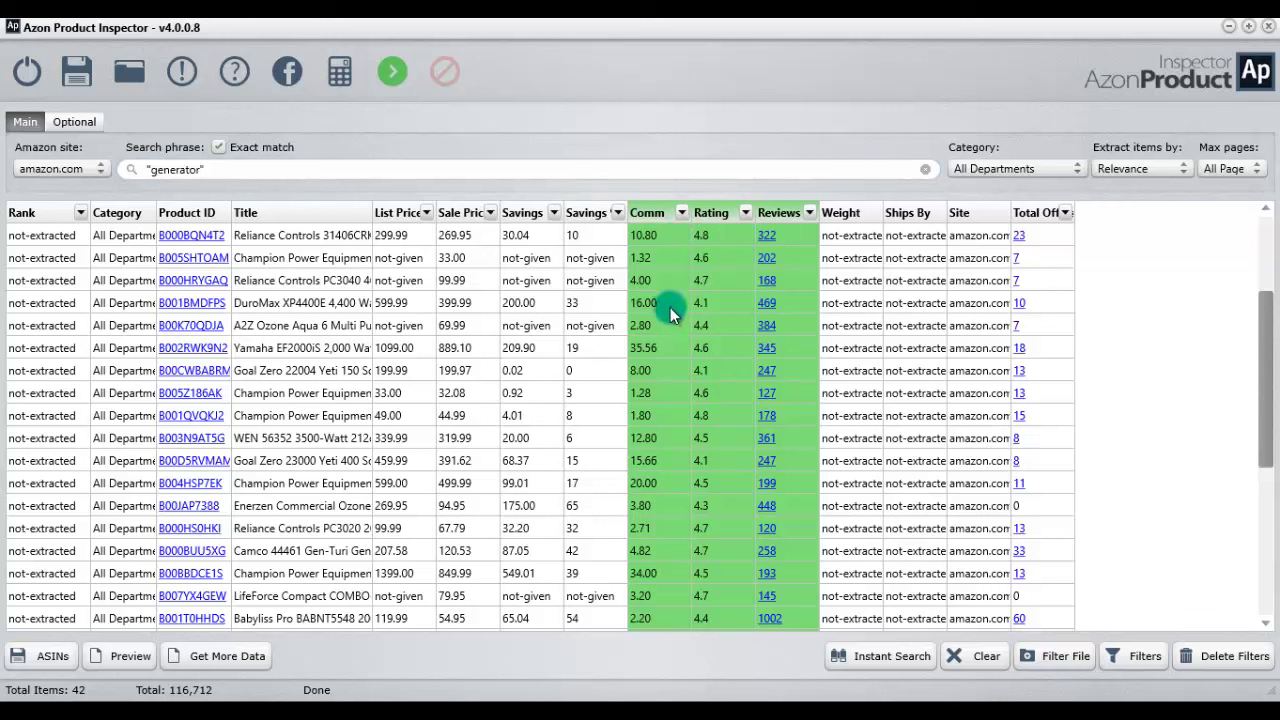
Filter the products to a savings percentage greater than 10 and savings greater than 25
{"action": "left_click", "coordinate": [620, 213]}
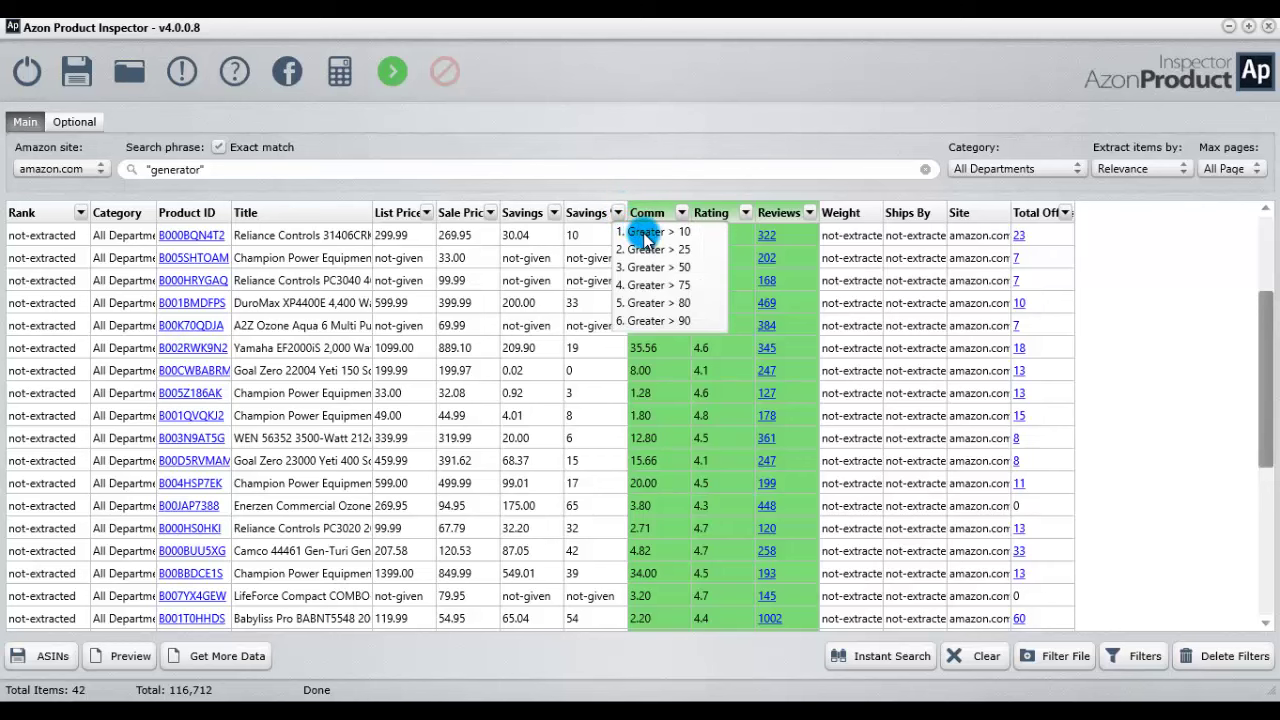
{"action": "left_click", "coordinate": [643, 232]}
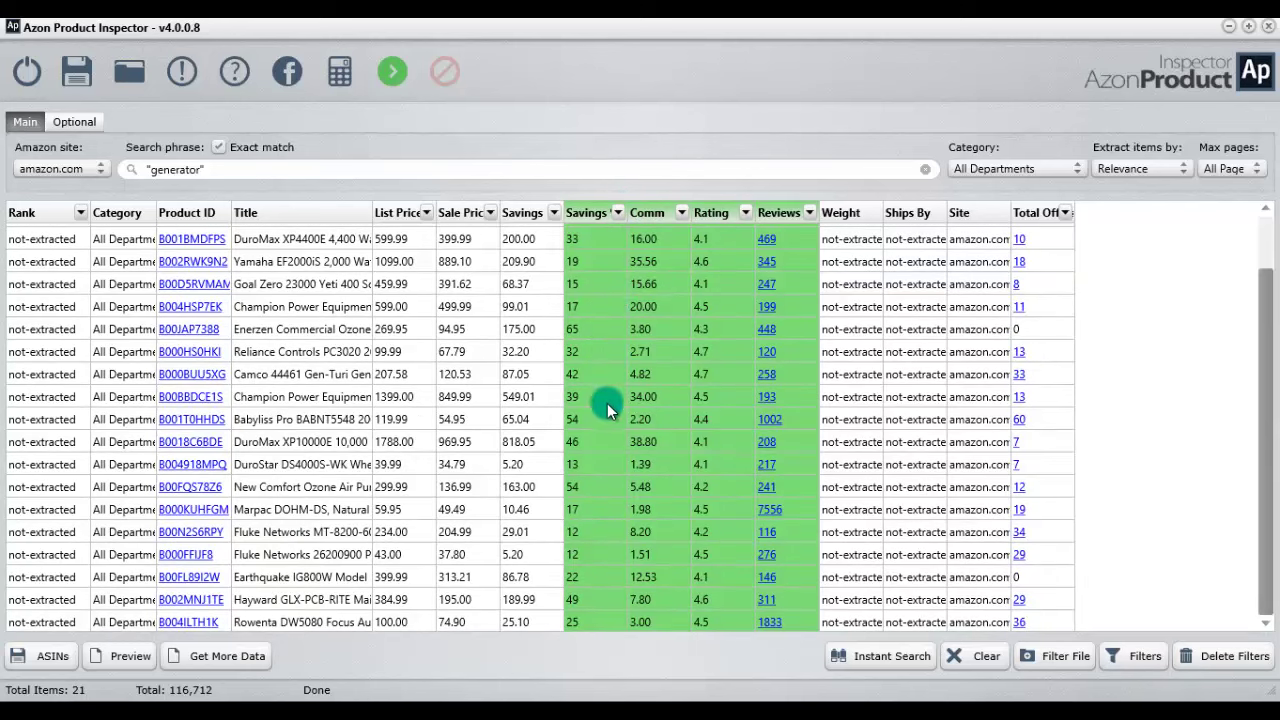
{"action": "left_click", "coordinate": [553, 213]}
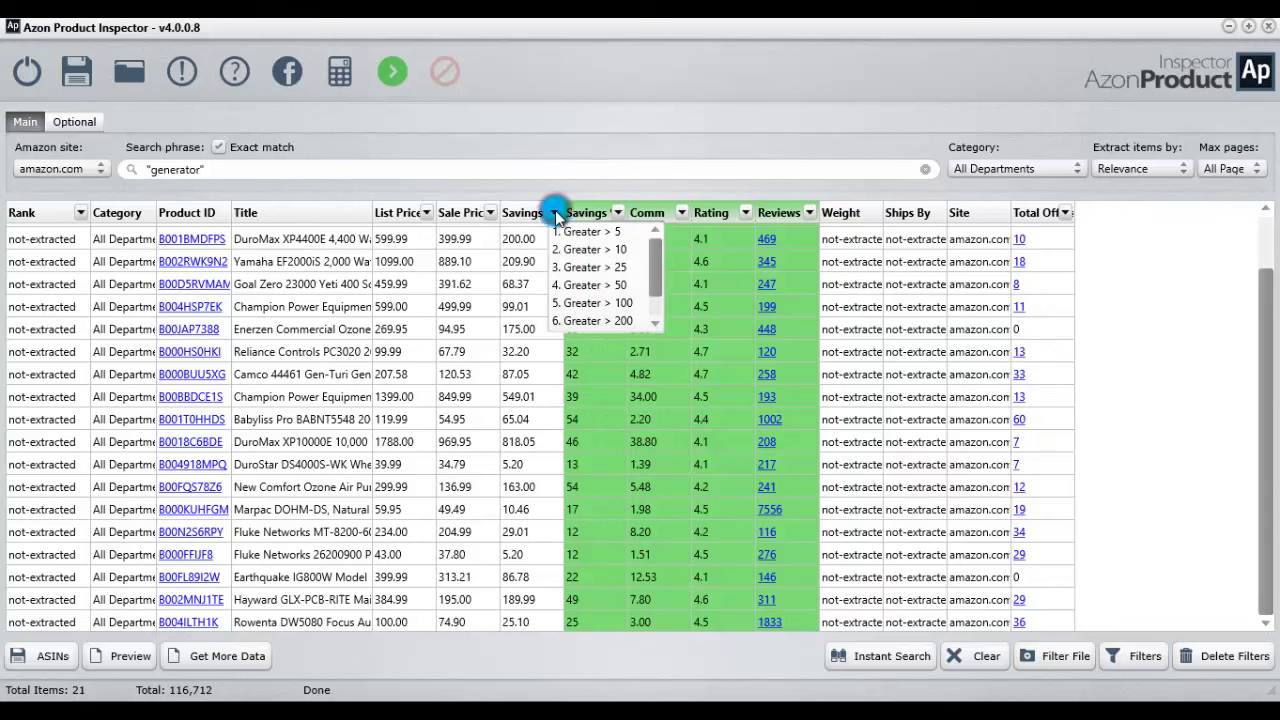
{"action": "left_click", "coordinate": [584, 268]}
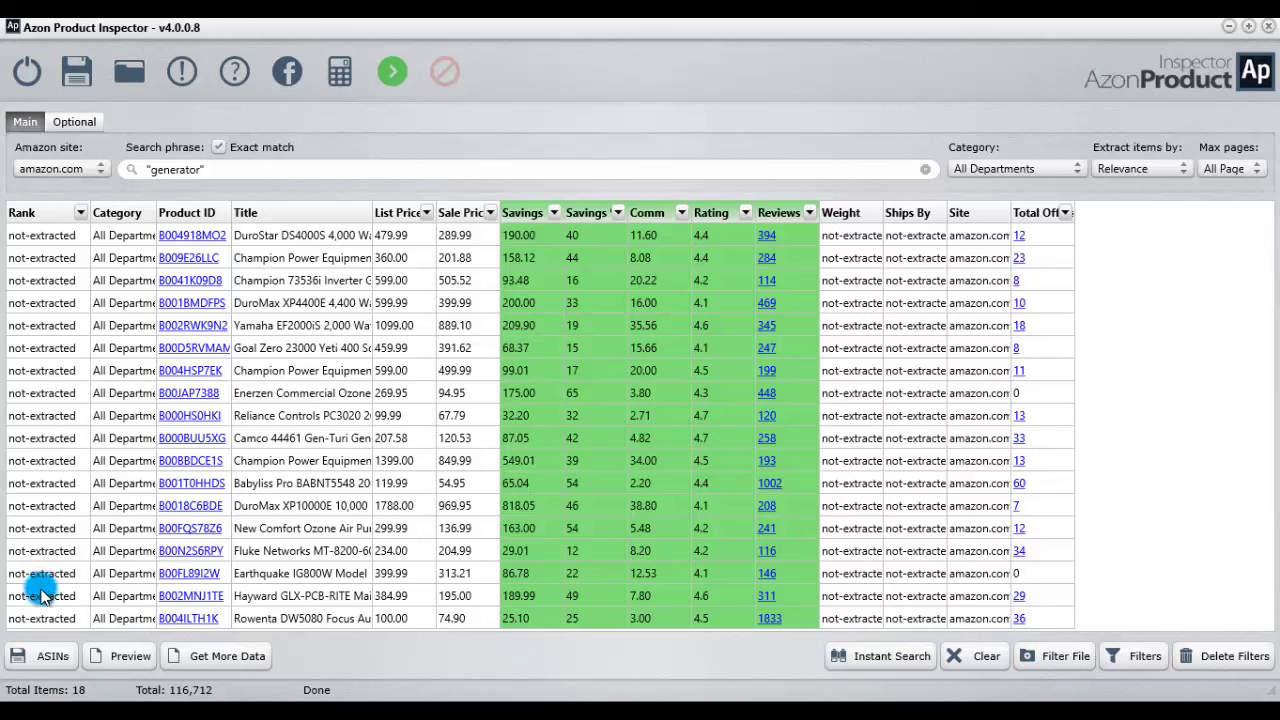
Extract all additional data, such as rank, category and weight, for the filtered products
{"action": "left_click", "coordinate": [224, 657]}
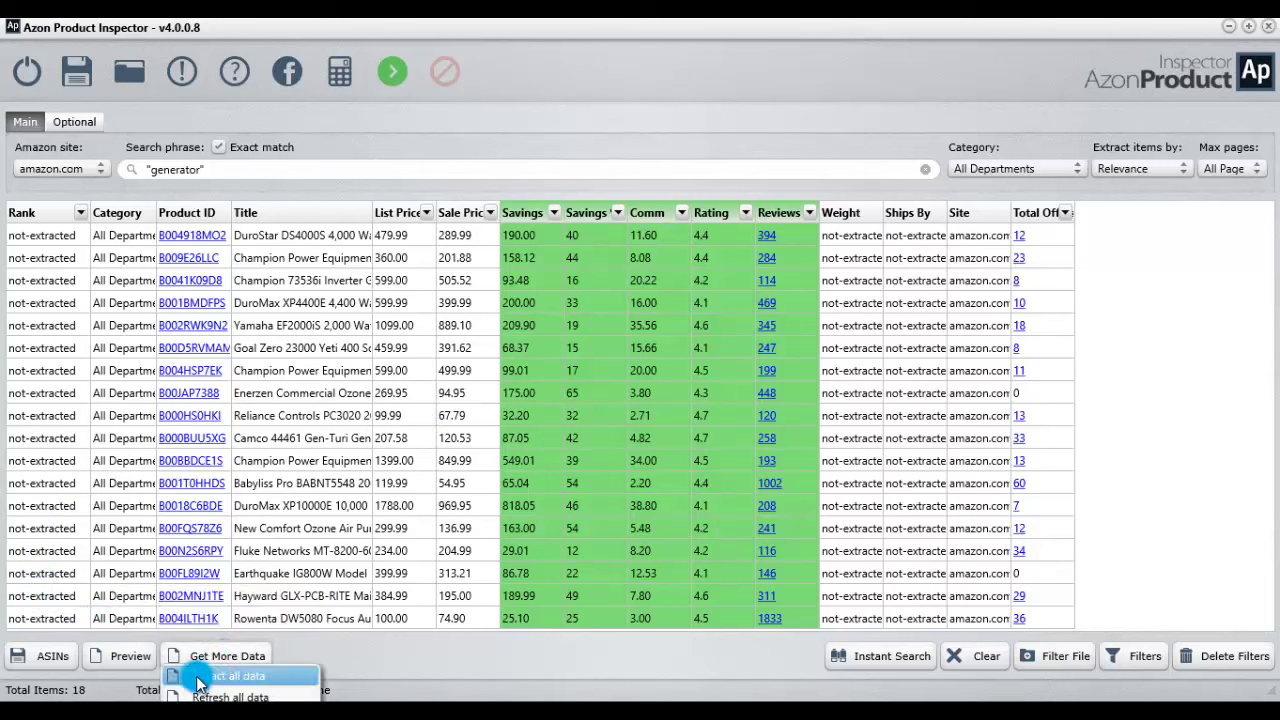
{"action": "left_click", "coordinate": [250, 684]}
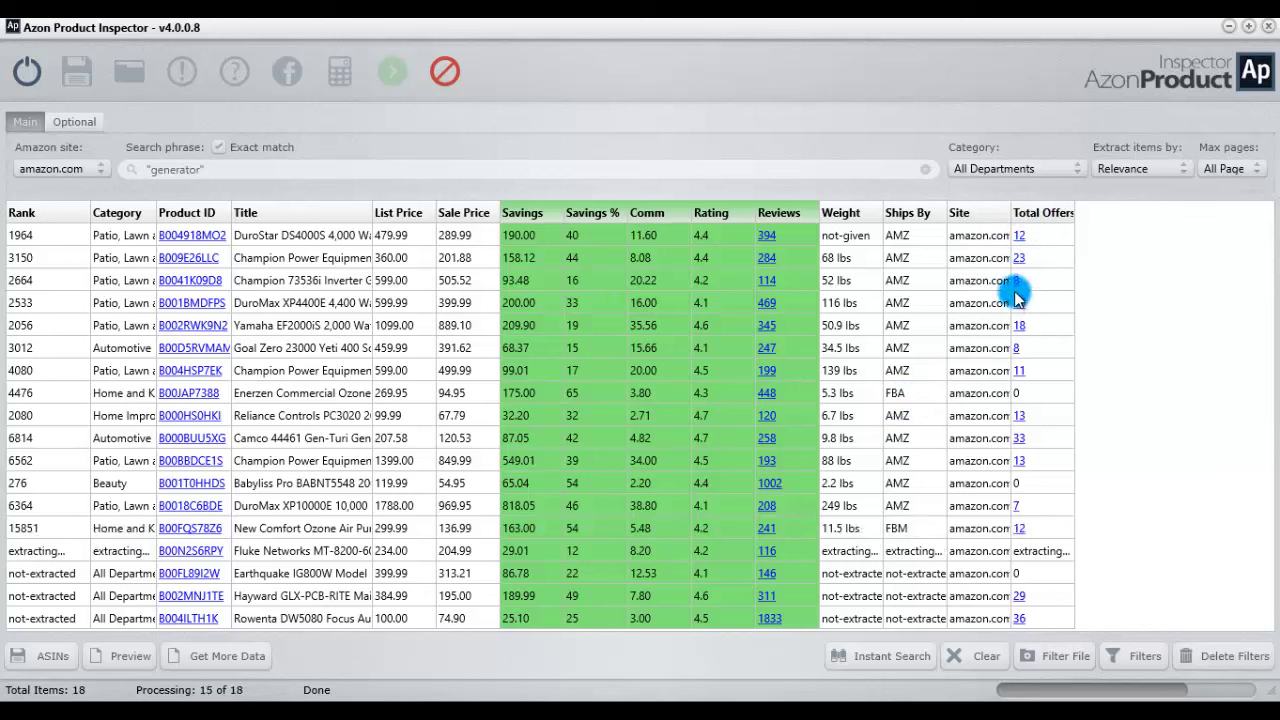
Open the Amazon offers for the DuroStar DS4000S generator, compare the sellers' prices and shipping, and return to Azon Product Inspector
{"action": "left_click", "coordinate": [1020, 238]}
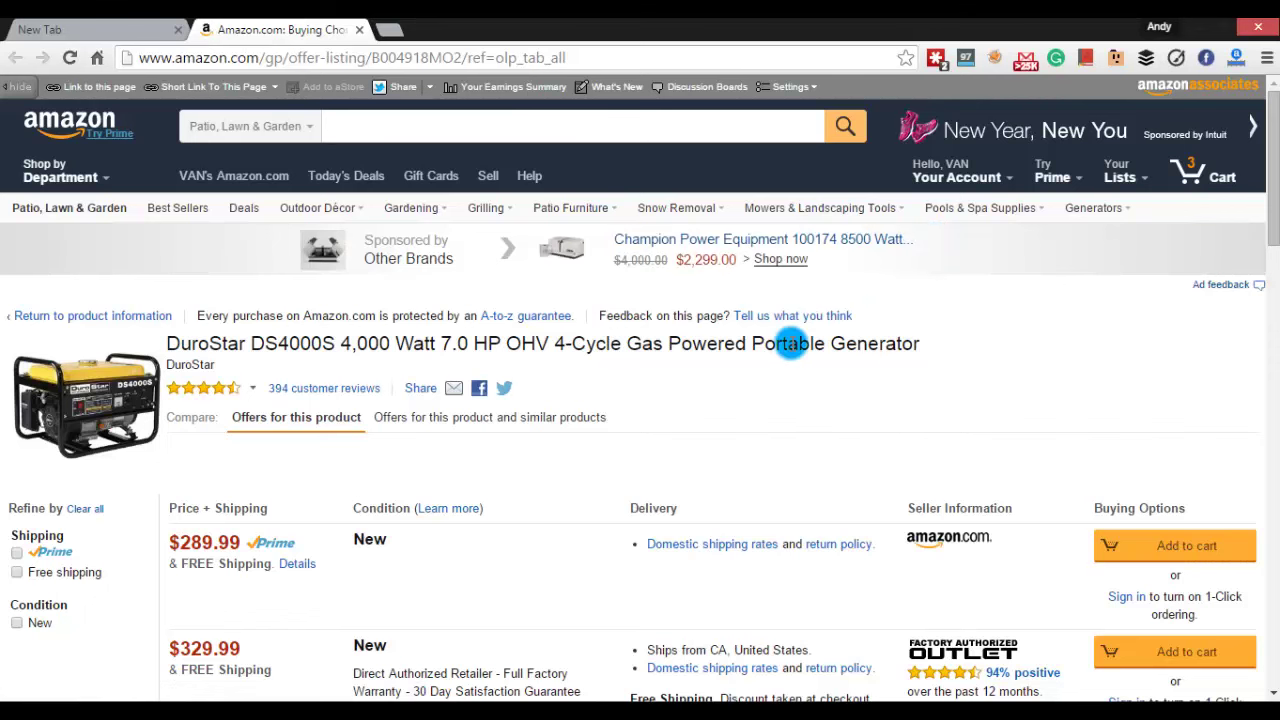
{"action": "scroll", "coordinate": [790, 343], "scroll_direction": "down", "scroll_amount": 3}
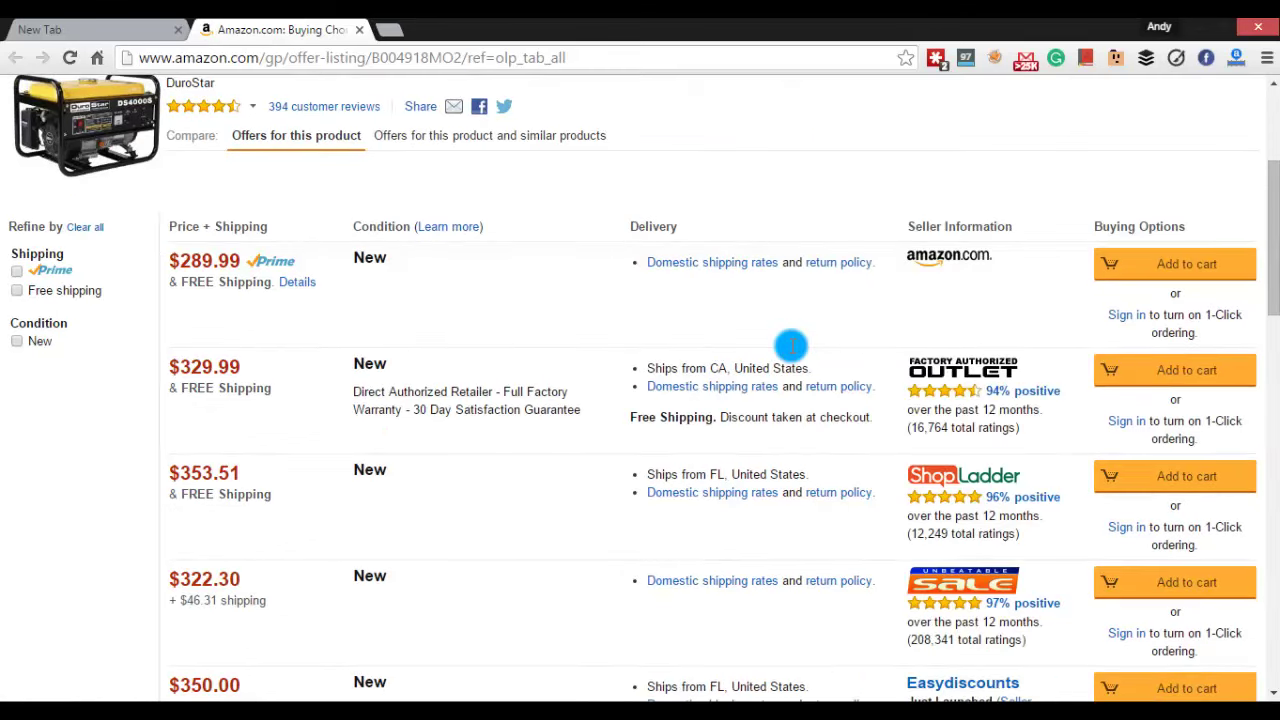
{"action": "scroll", "coordinate": [471, 322], "scroll_direction": "down", "scroll_amount": 6}
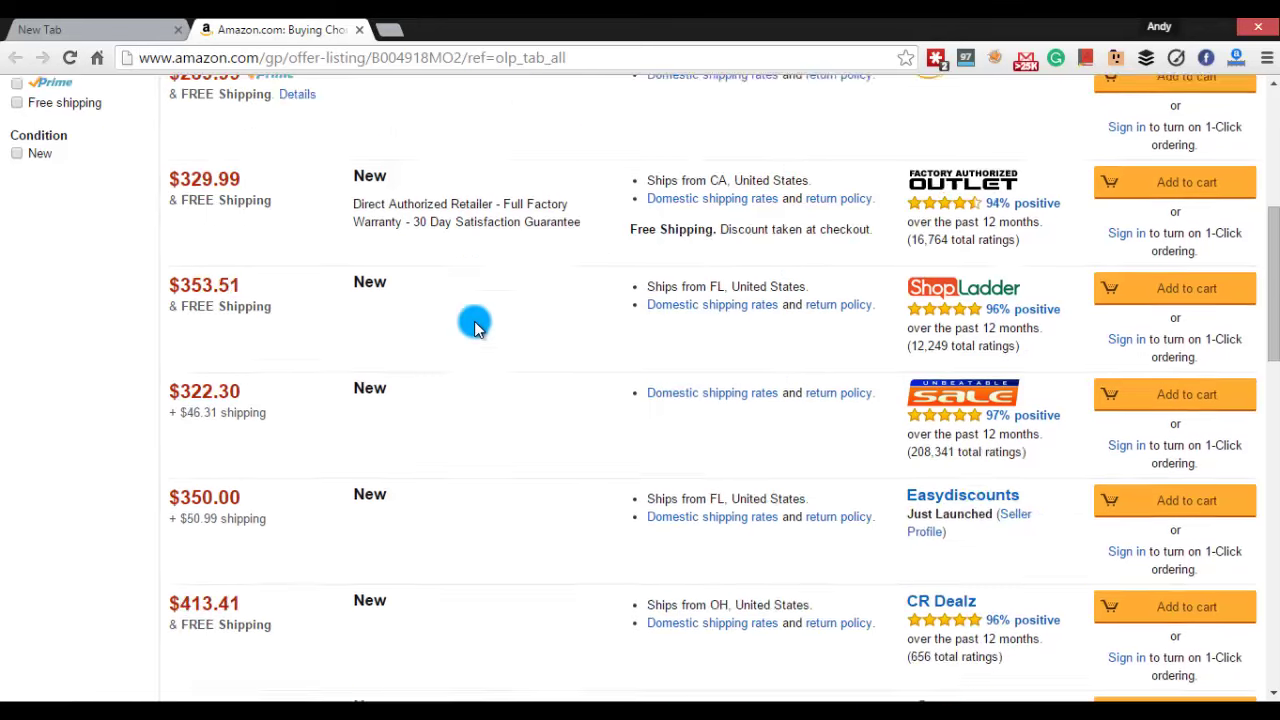
{"action": "scroll", "coordinate": [474, 328], "scroll_direction": "up", "scroll_amount": 6}
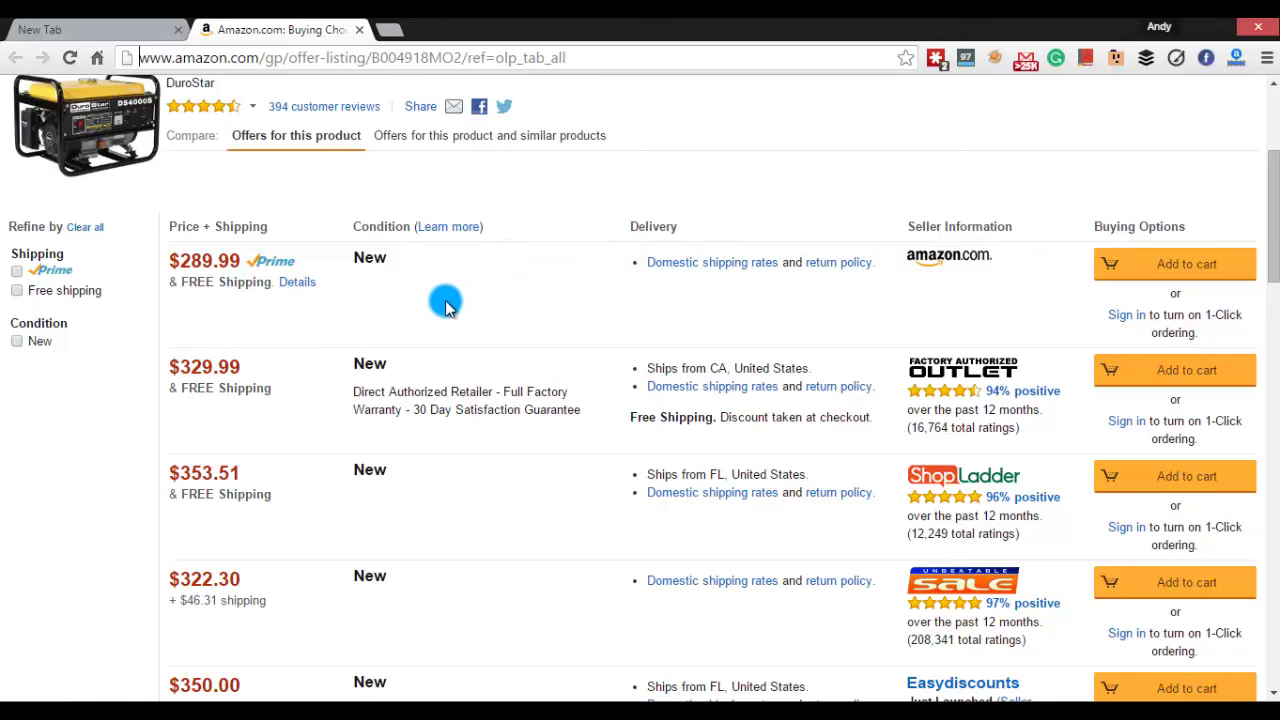
{"action": "scroll", "coordinate": [237, 346], "scroll_direction": "down", "scroll_amount": 2}
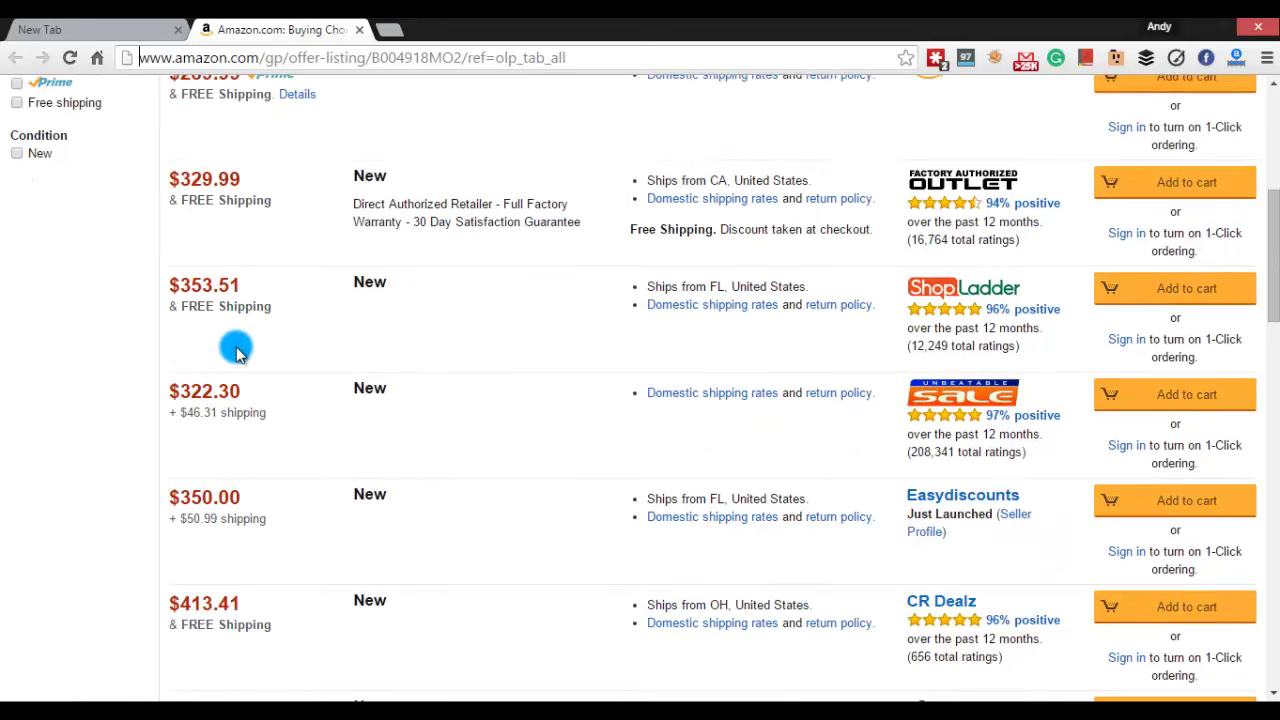
{"action": "scroll", "coordinate": [262, 318], "scroll_direction": "up", "scroll_amount": 2}
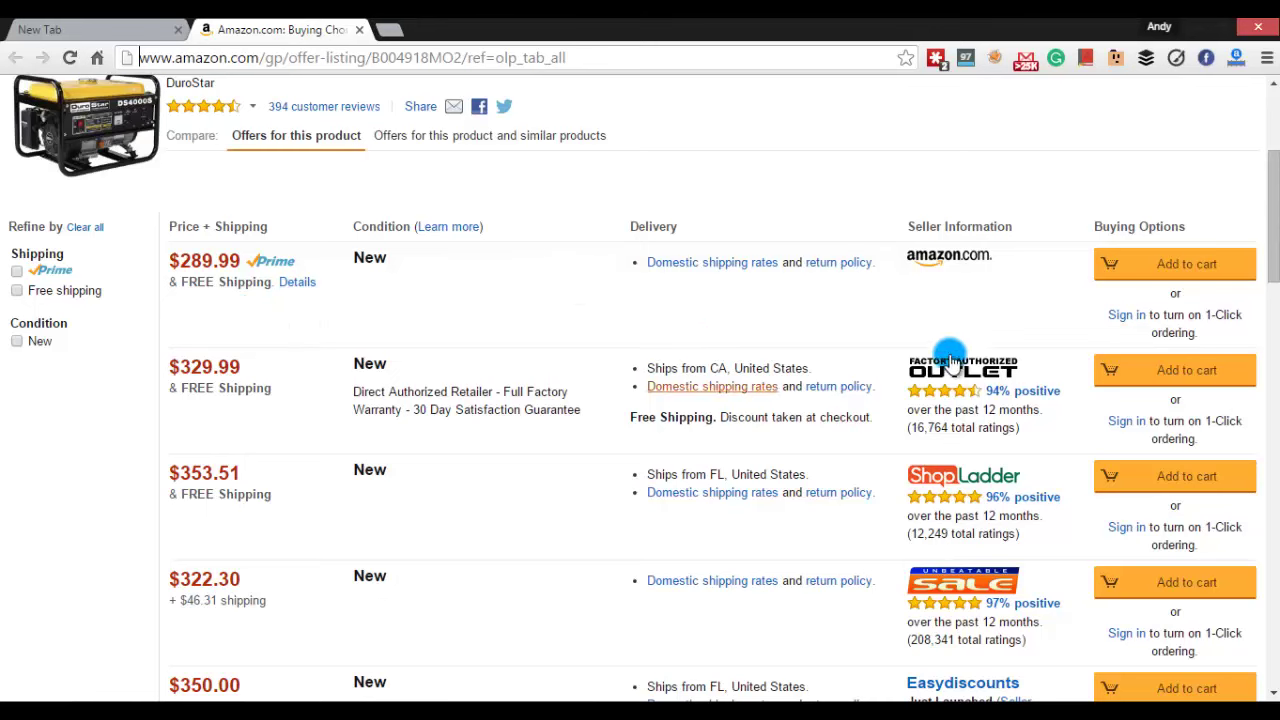
{"action": "scroll", "coordinate": [265, 360], "scroll_direction": "down", "scroll_amount": 2}
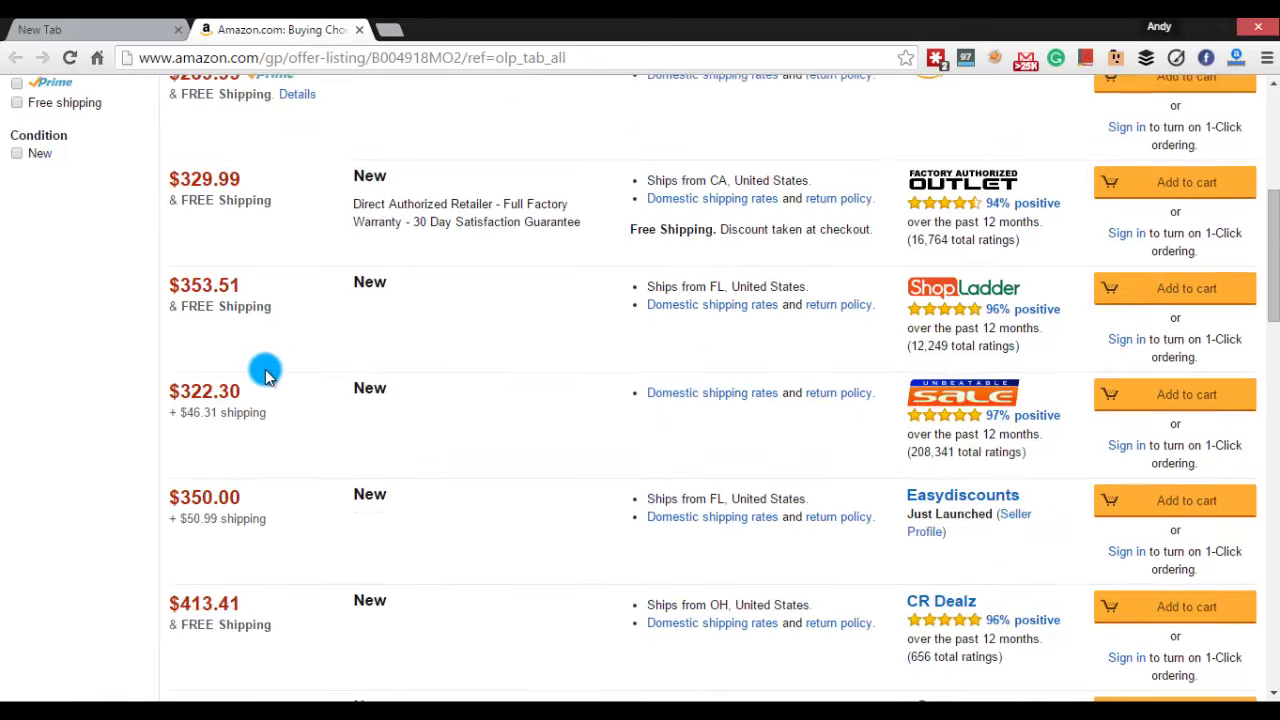
{"action": "scroll", "coordinate": [265, 372], "scroll_direction": "up", "scroll_amount": 2}
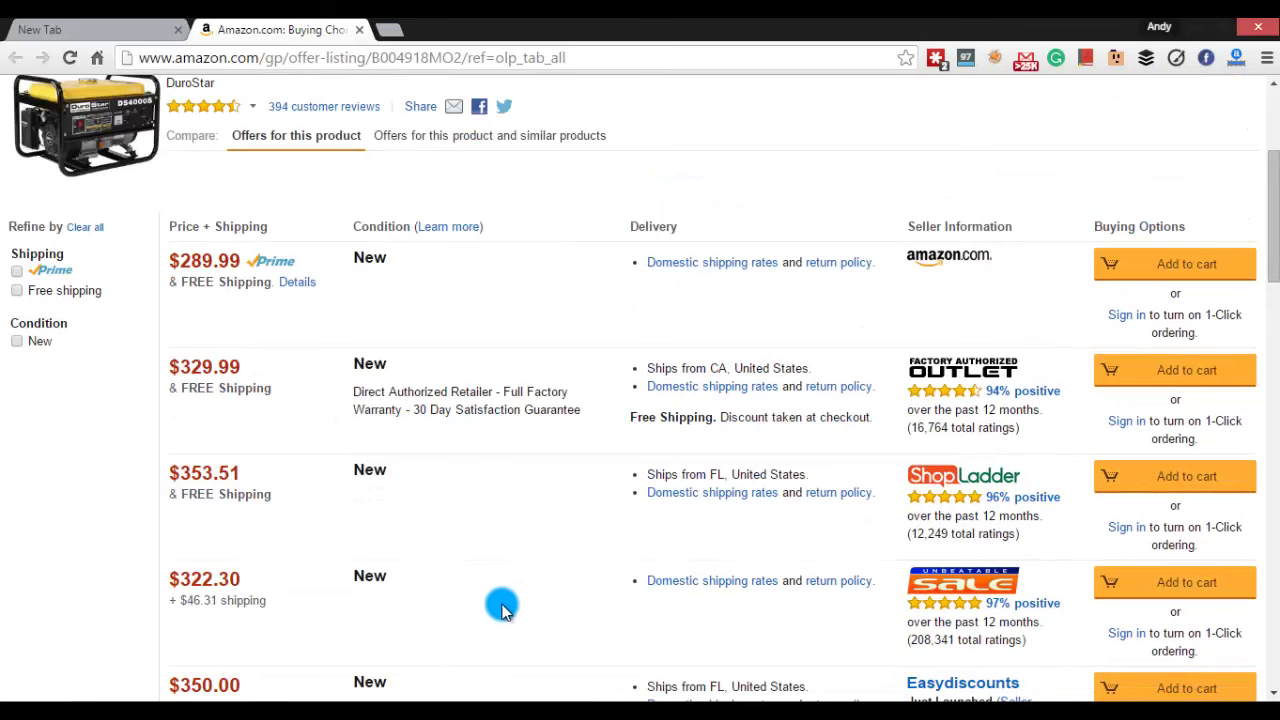
{"action": "left_click", "coordinate": [515, 696]}
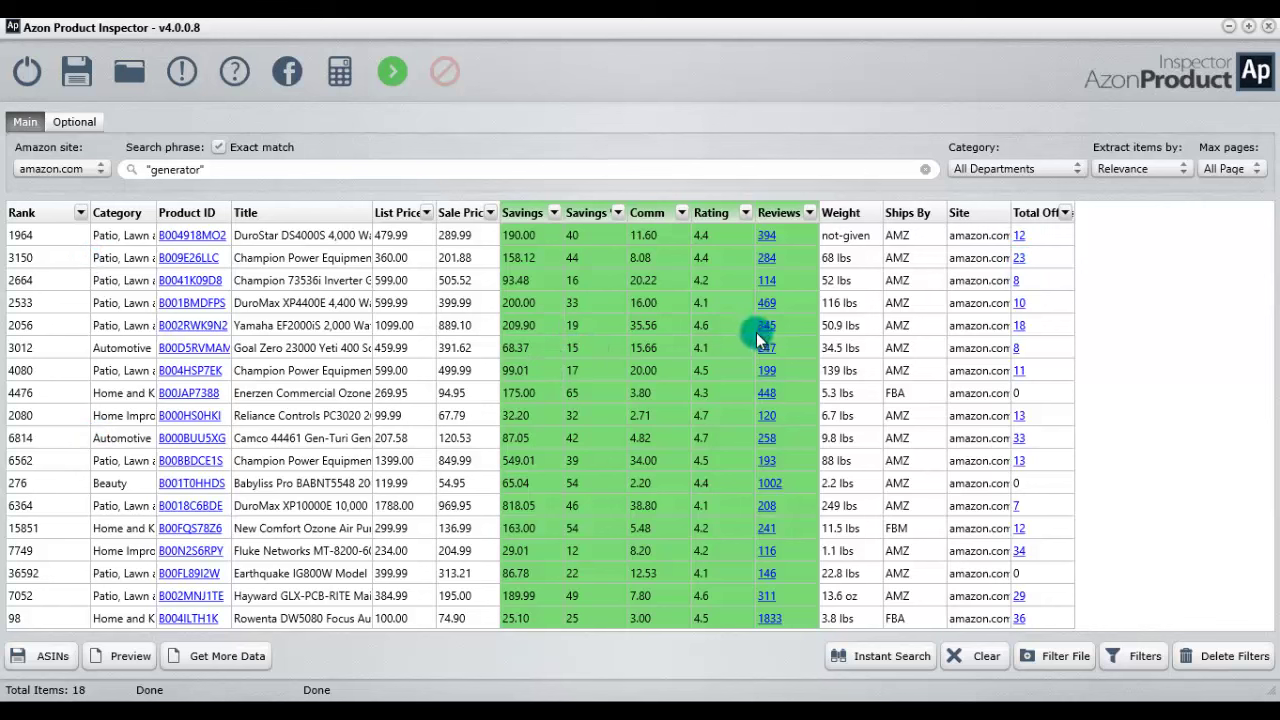
Sort the product list by rank in ascending order
{"action": "left_click", "coordinate": [58, 210]}
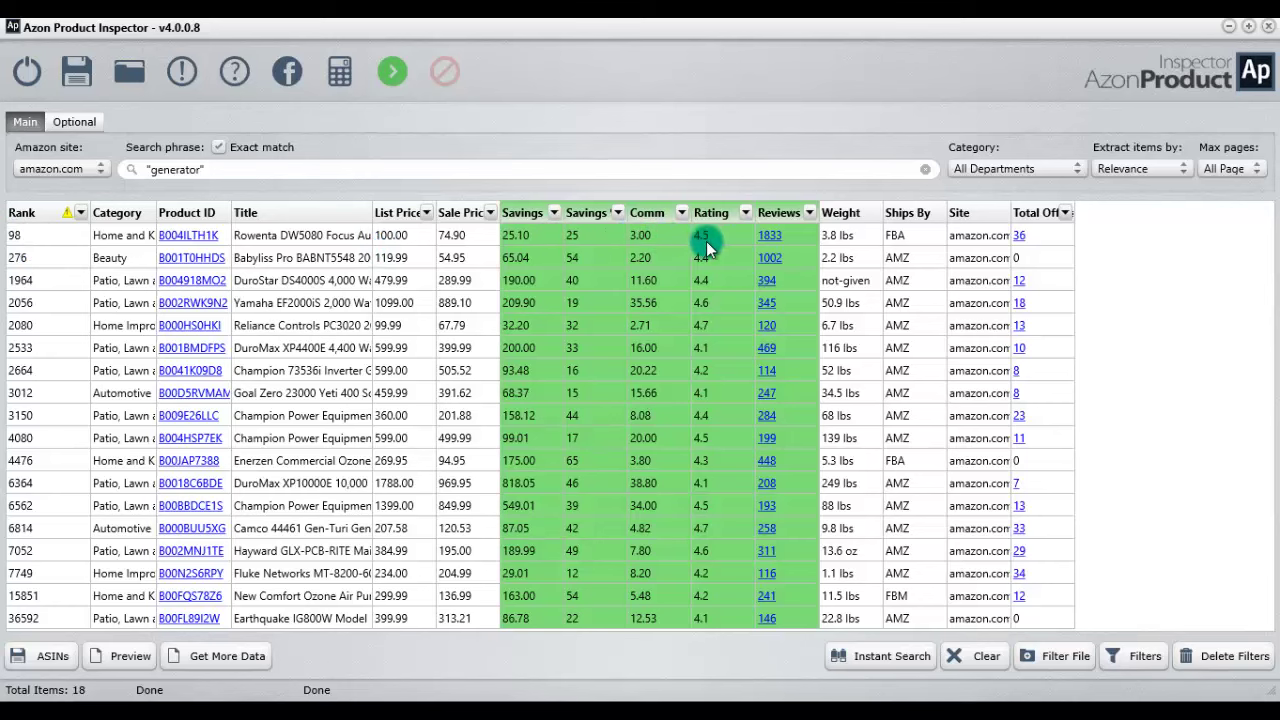
{"action": "left_click", "coordinate": [794, 189]}
Open the Amazon customer reviews of the Rowenta DW5080 iron, check the review count, and return to Azon Product Inspector
{"action": "left_click", "coordinate": [768, 238]}
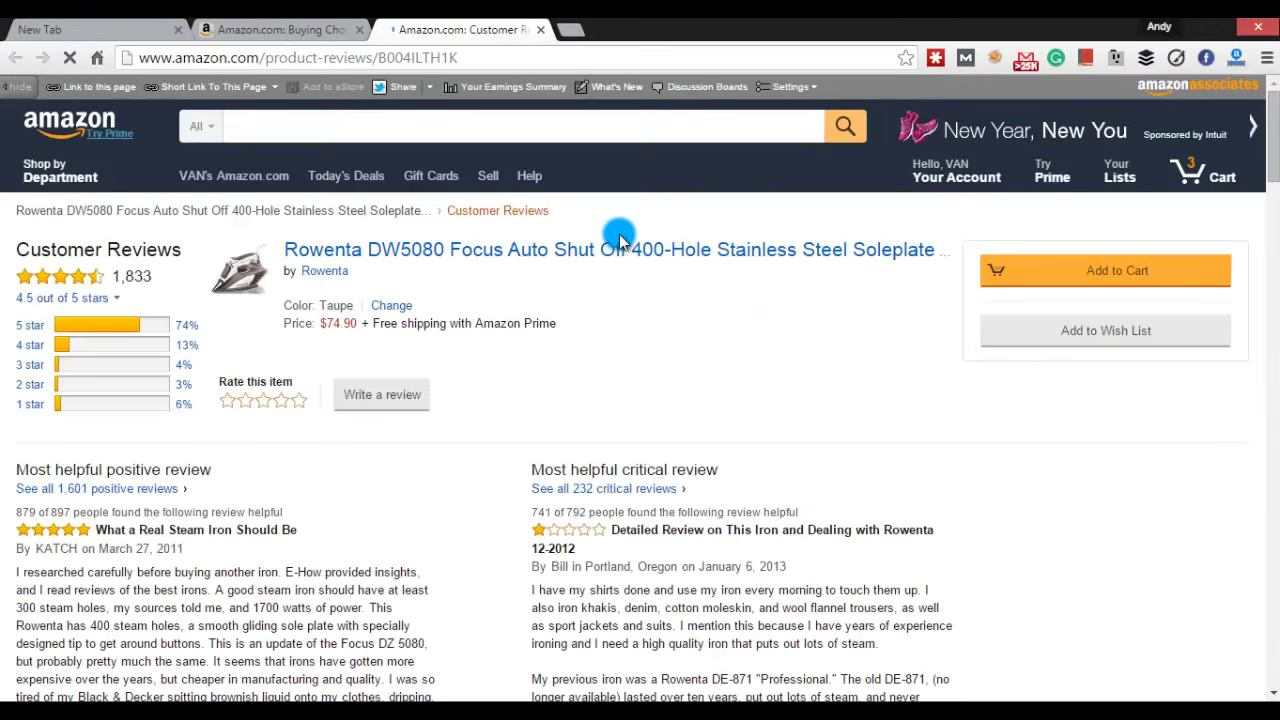
{"action": "scroll", "coordinate": [619, 240], "scroll_direction": "down", "scroll_amount": 1}
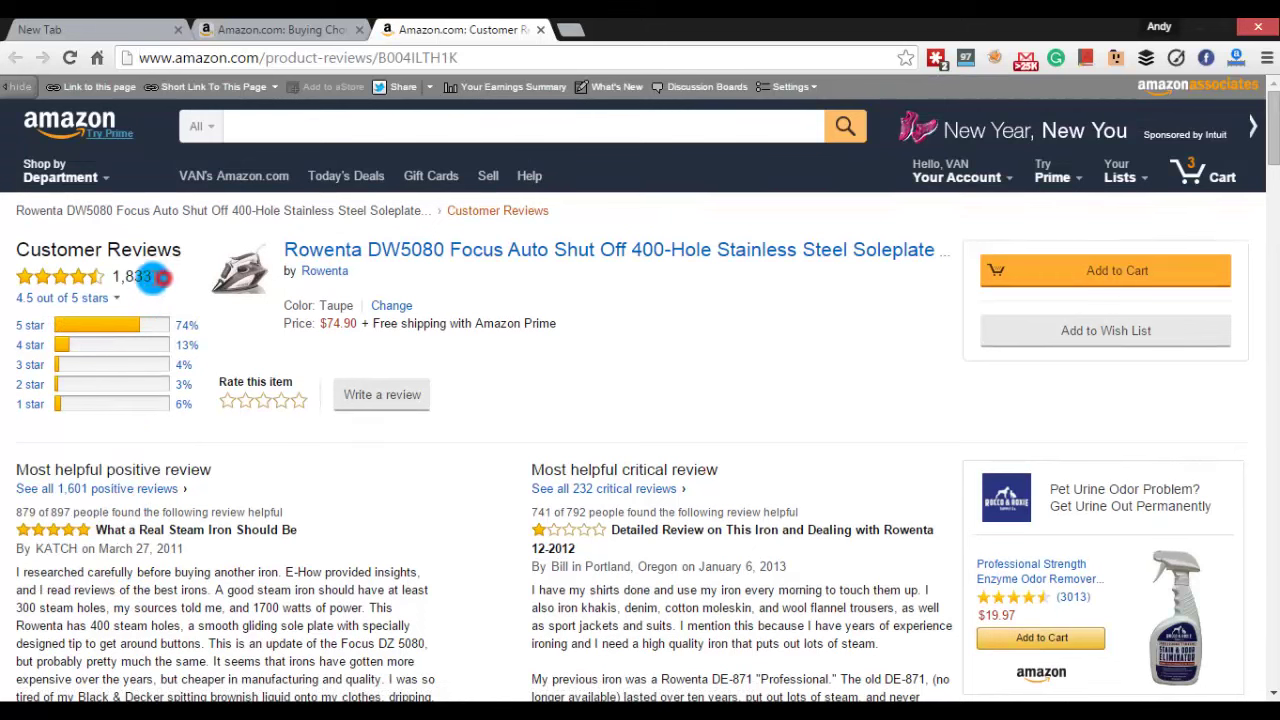
{"action": "left_click_drag", "start_coordinate": [160, 278], "coordinate": [133, 278]}
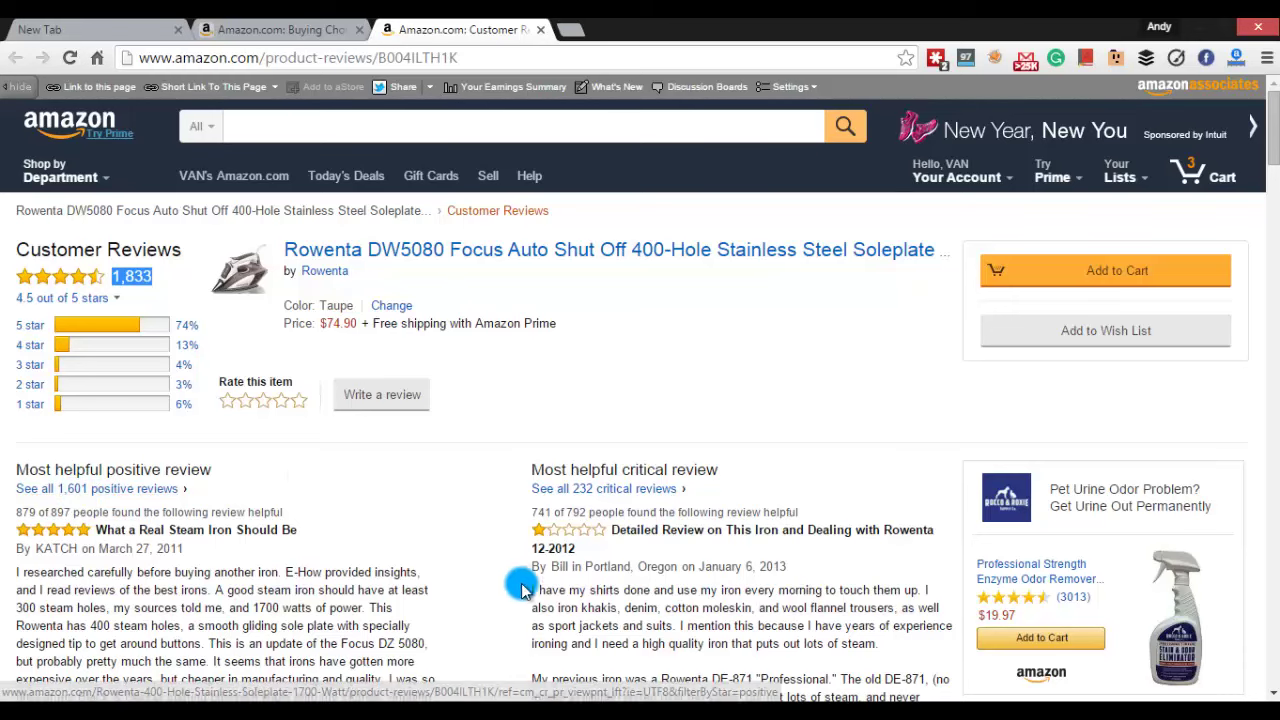
{"action": "left_click", "coordinate": [512, 700]}
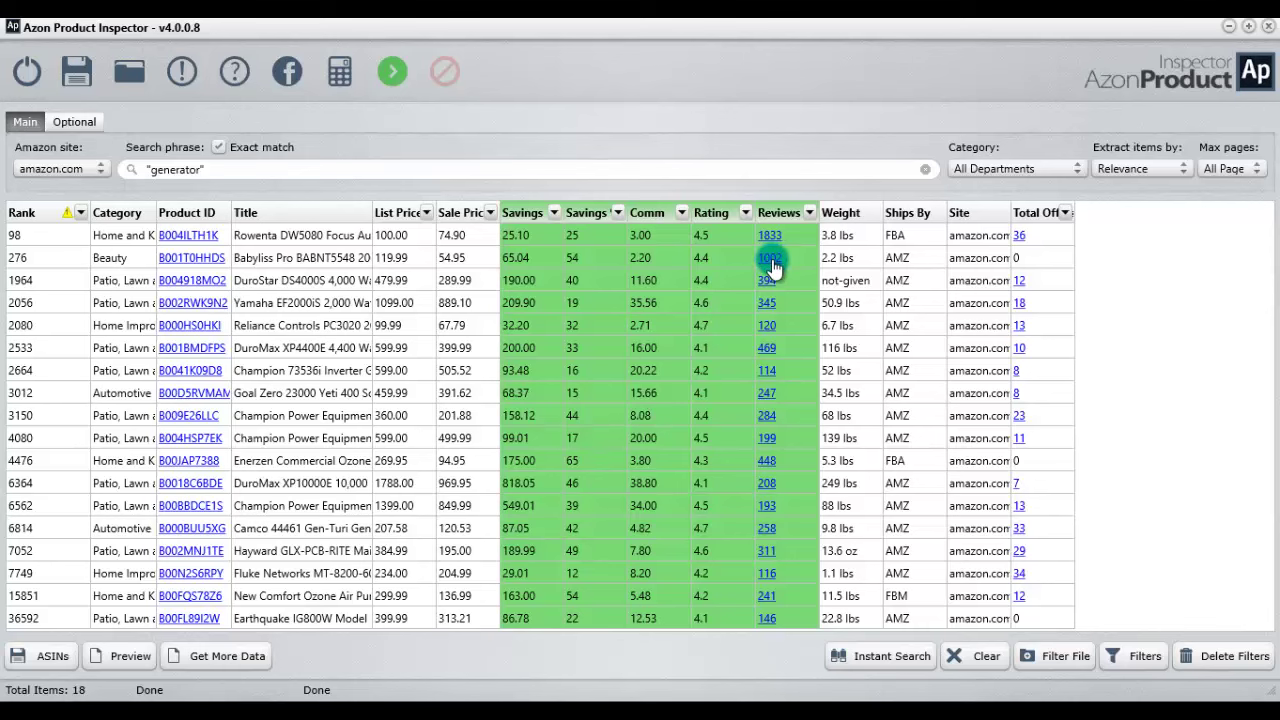
Open the Amazon customer reviews of the Babyliss Pro BABNT5548 hair dryer, check them, and return to Azon Product Inspector
{"action": "left_click", "coordinate": [770, 260]}
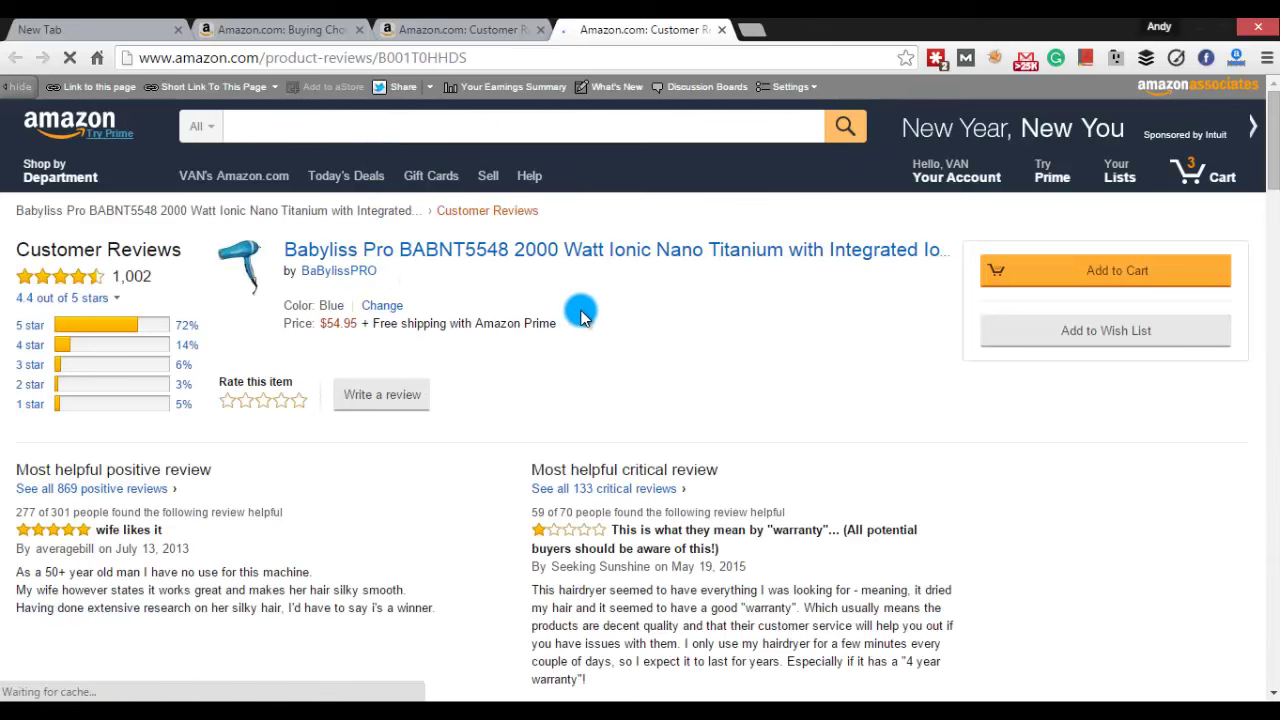
{"action": "left_click", "coordinate": [279, 266]}
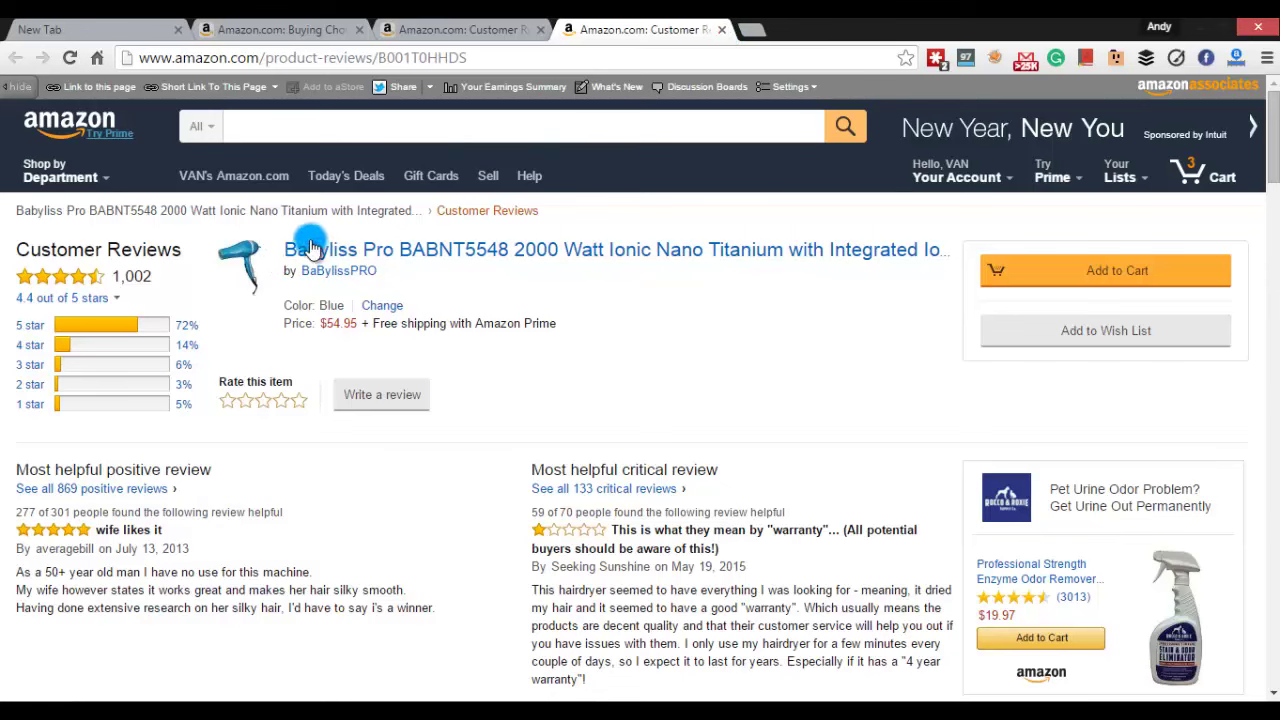
{"action": "key", "text": "alt+Tab"}
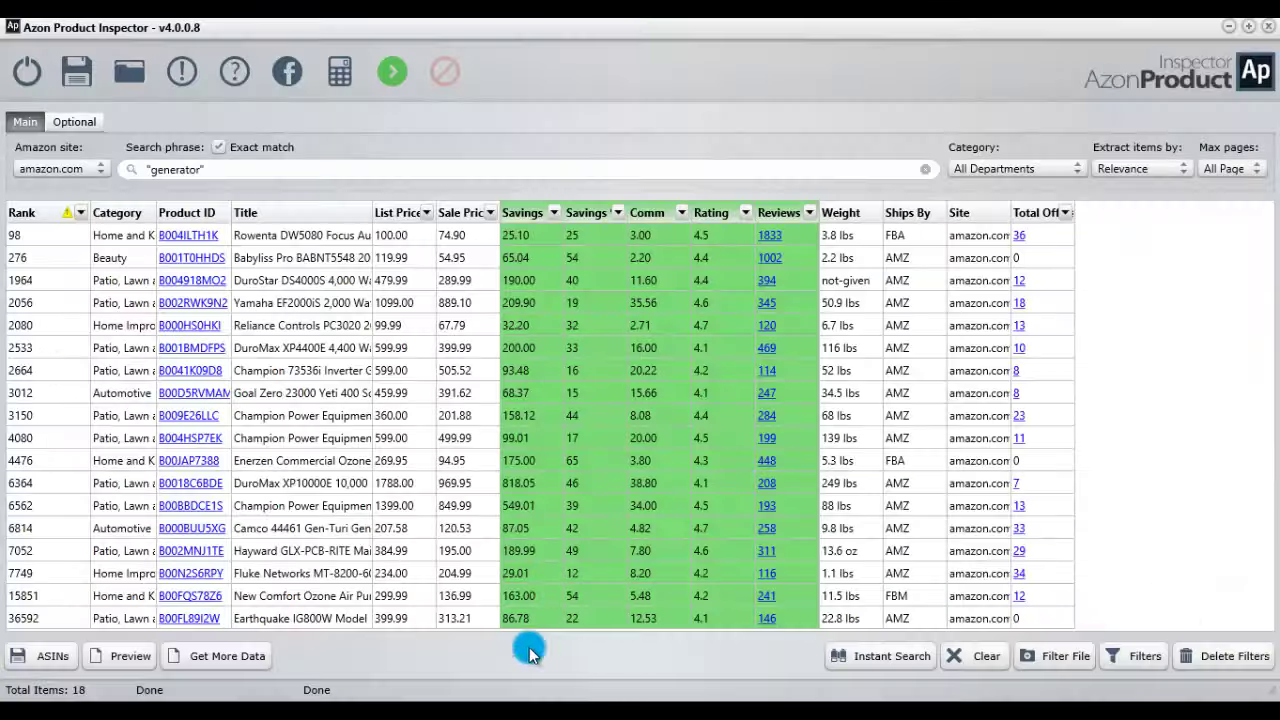
Sort the product list by list price in ascending order and widen the Title column to show the longer product names
{"action": "left_click", "coordinate": [384, 211]}
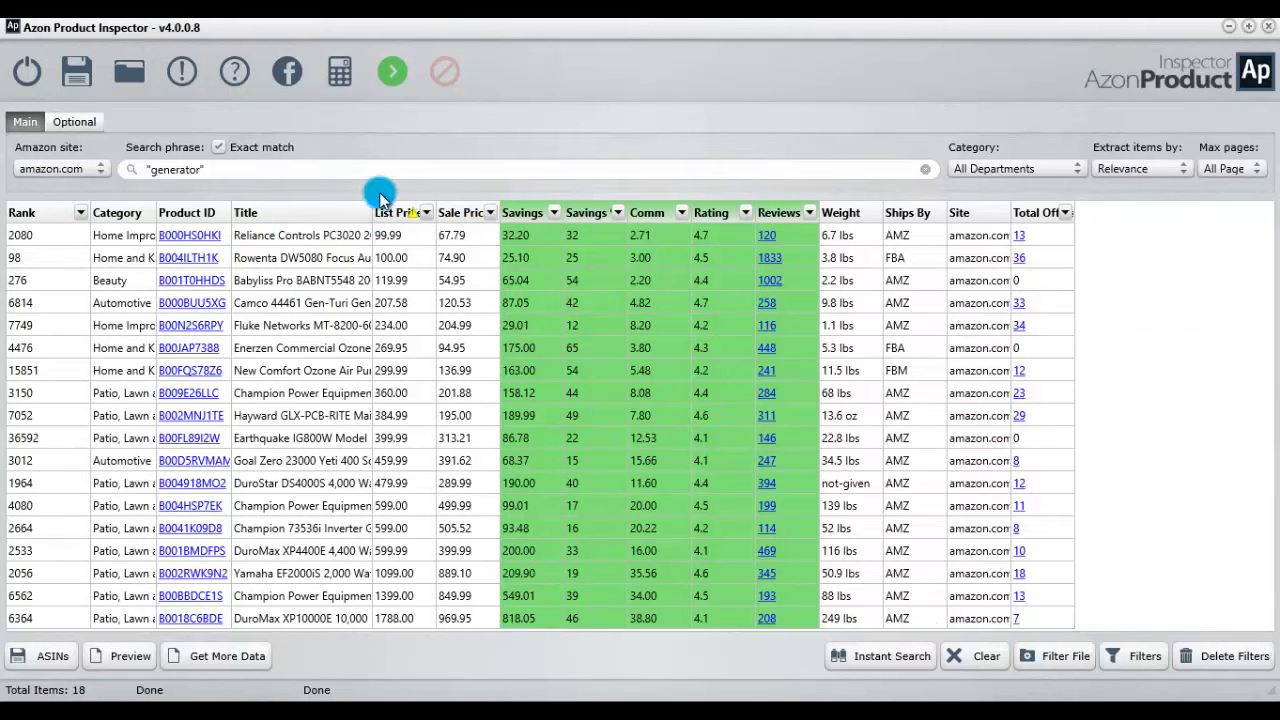
{"action": "left_click_drag", "start_coordinate": [372, 211], "coordinate": [640, 231]}
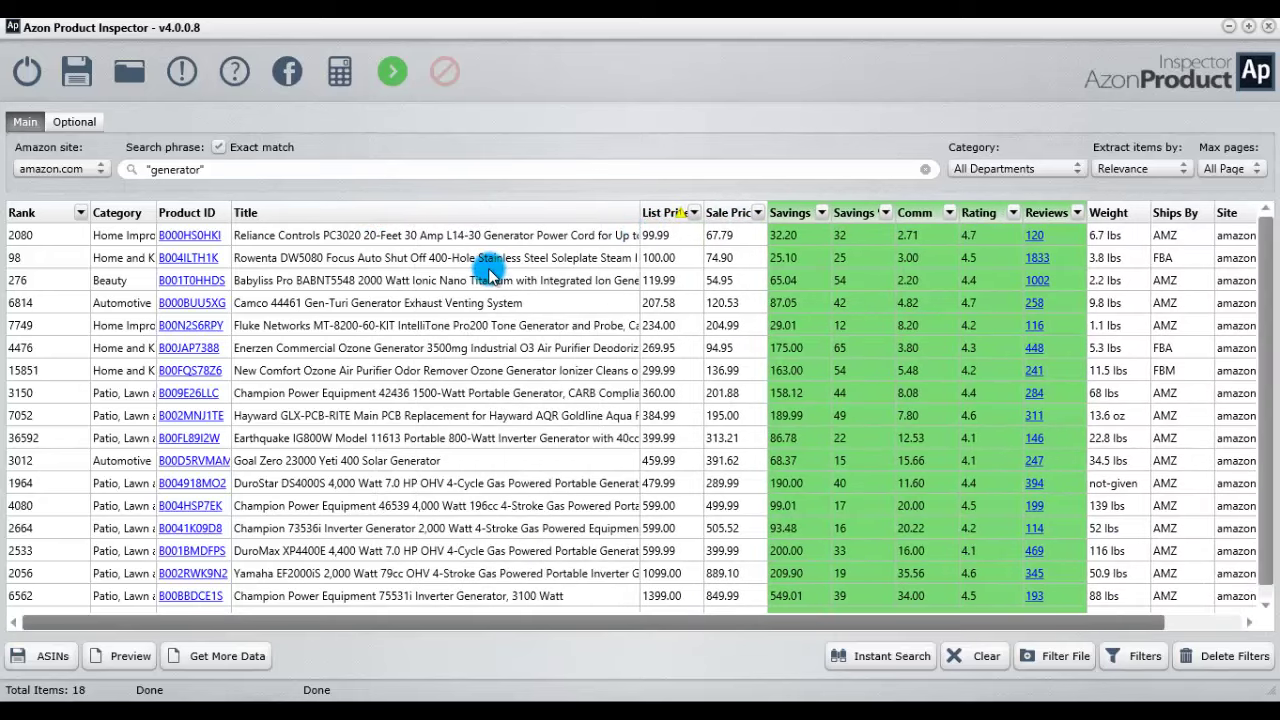
Open the Amazon customer reviews of the Goal Zero 23000 Yeti 400 generator, read the positive and critical reviews, and return to Azon Product Inspector
{"action": "scroll", "coordinate": [490, 276], "scroll_direction": "down", "scroll_amount": 1}
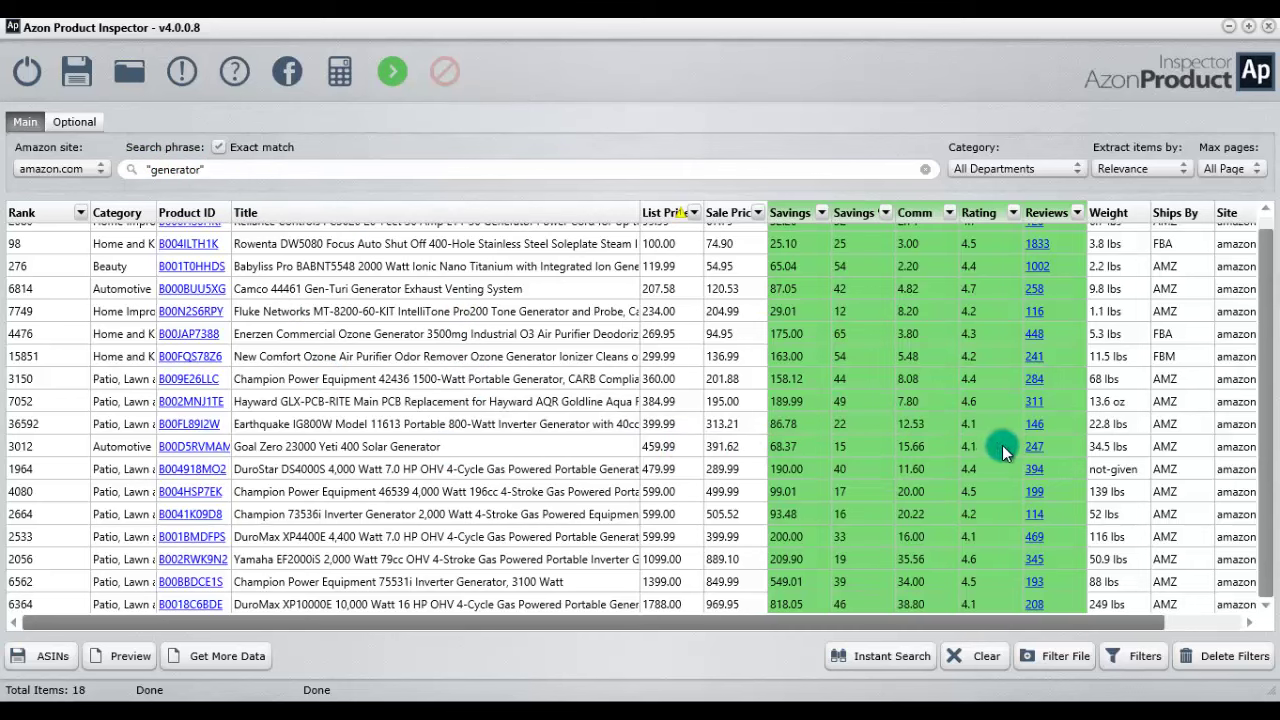
{"action": "left_click", "coordinate": [1034, 447]}
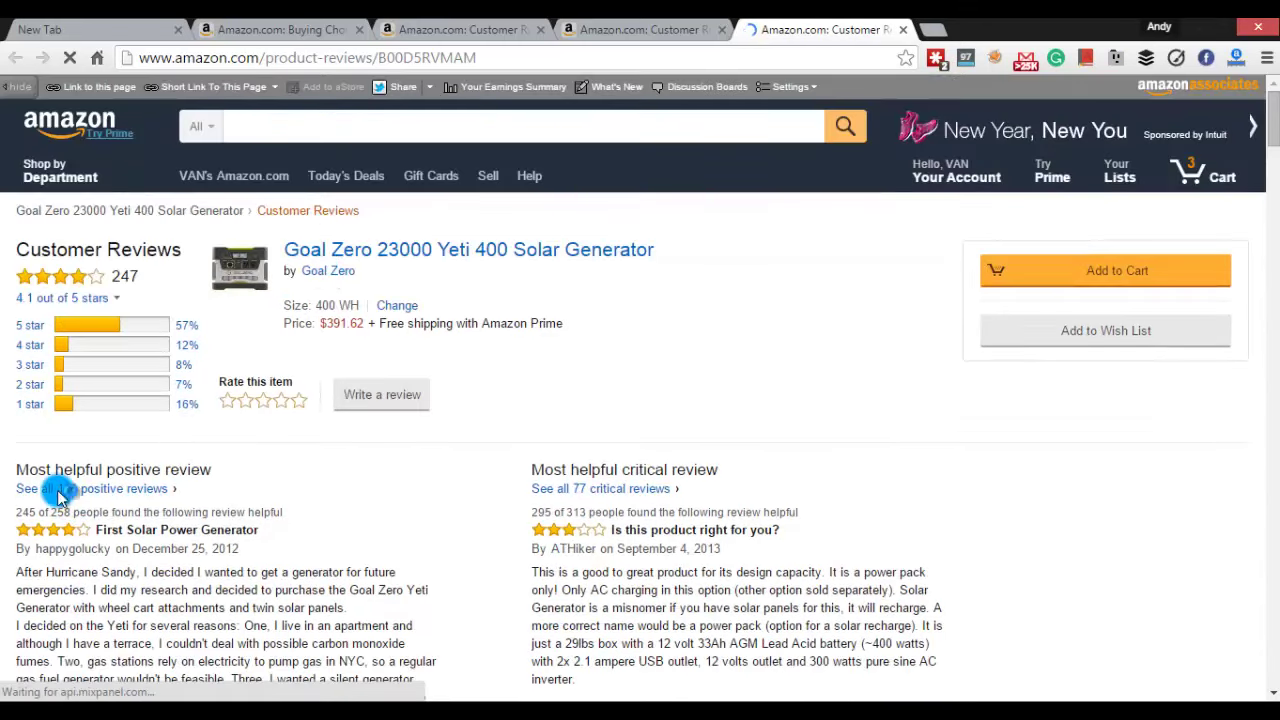
{"action": "left_click_drag", "start_coordinate": [60, 492], "coordinate": [389, 500]}
{"action": "scroll", "coordinate": [389, 500], "scroll_direction": "down", "scroll_amount": 3}
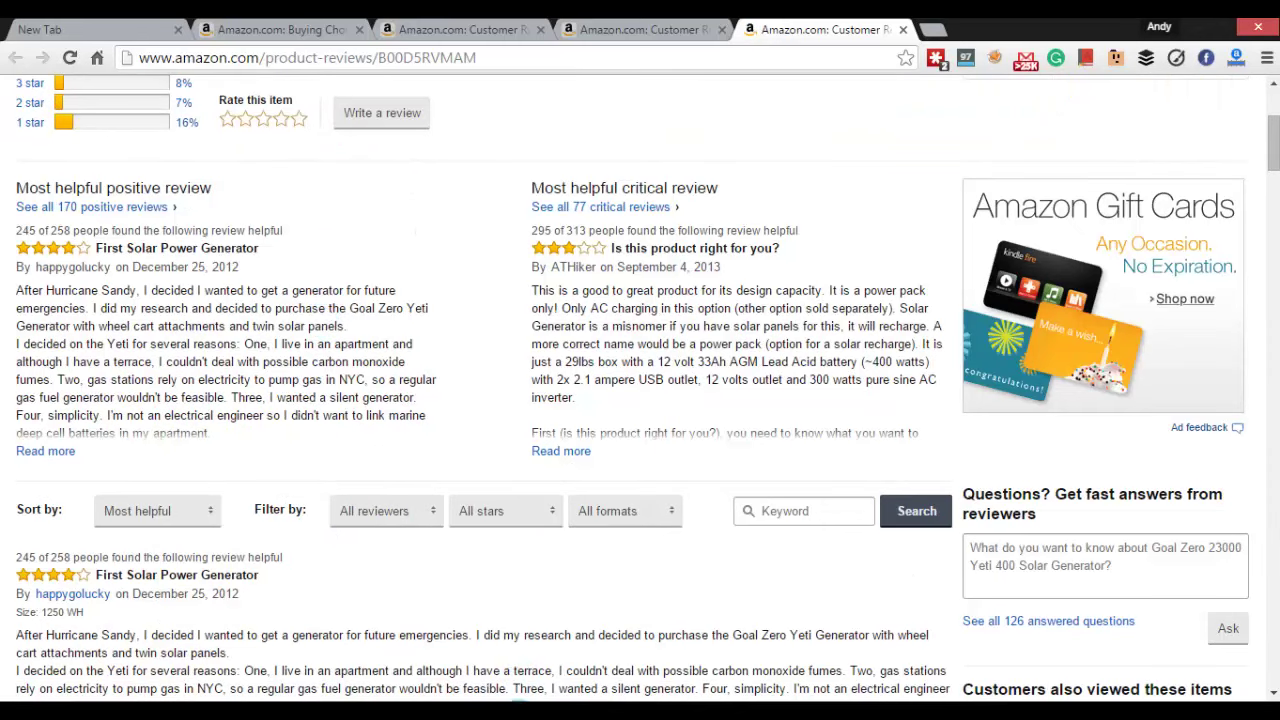
{"action": "left_click", "coordinate": [520, 700]}
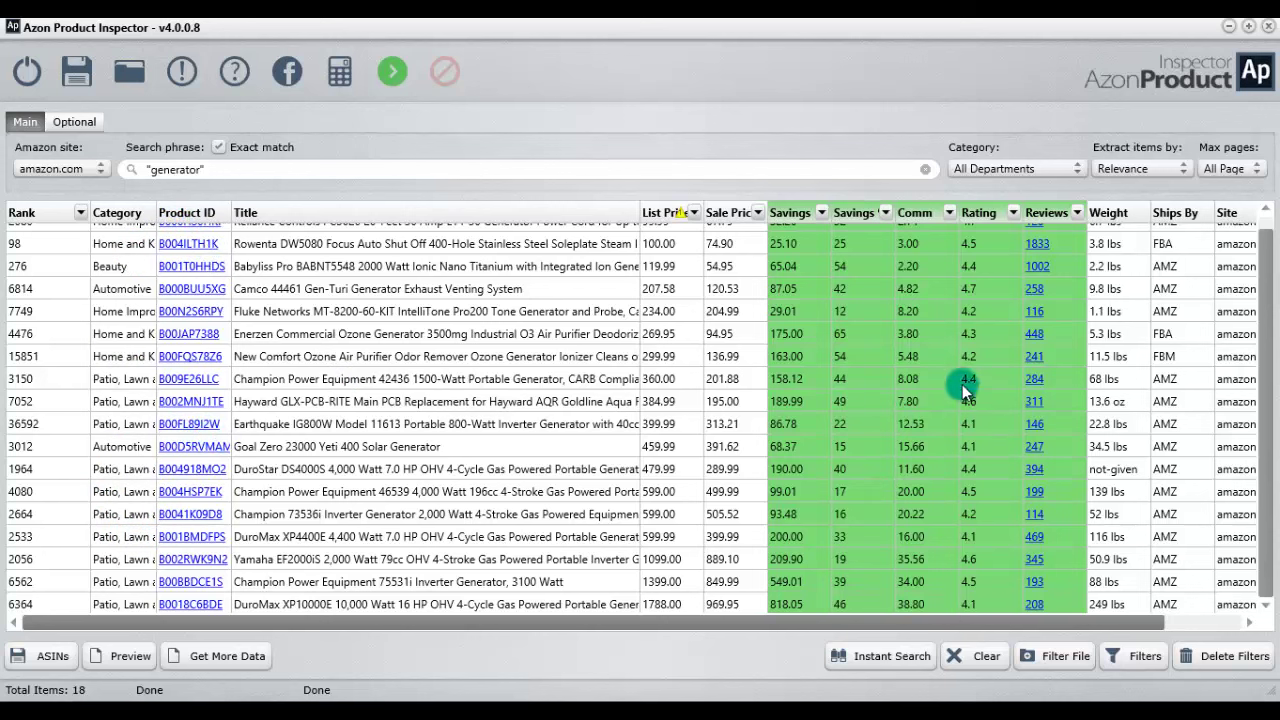
{"action": "scroll", "coordinate": [937, 312], "scroll_direction": "up", "scroll_amount": 1}
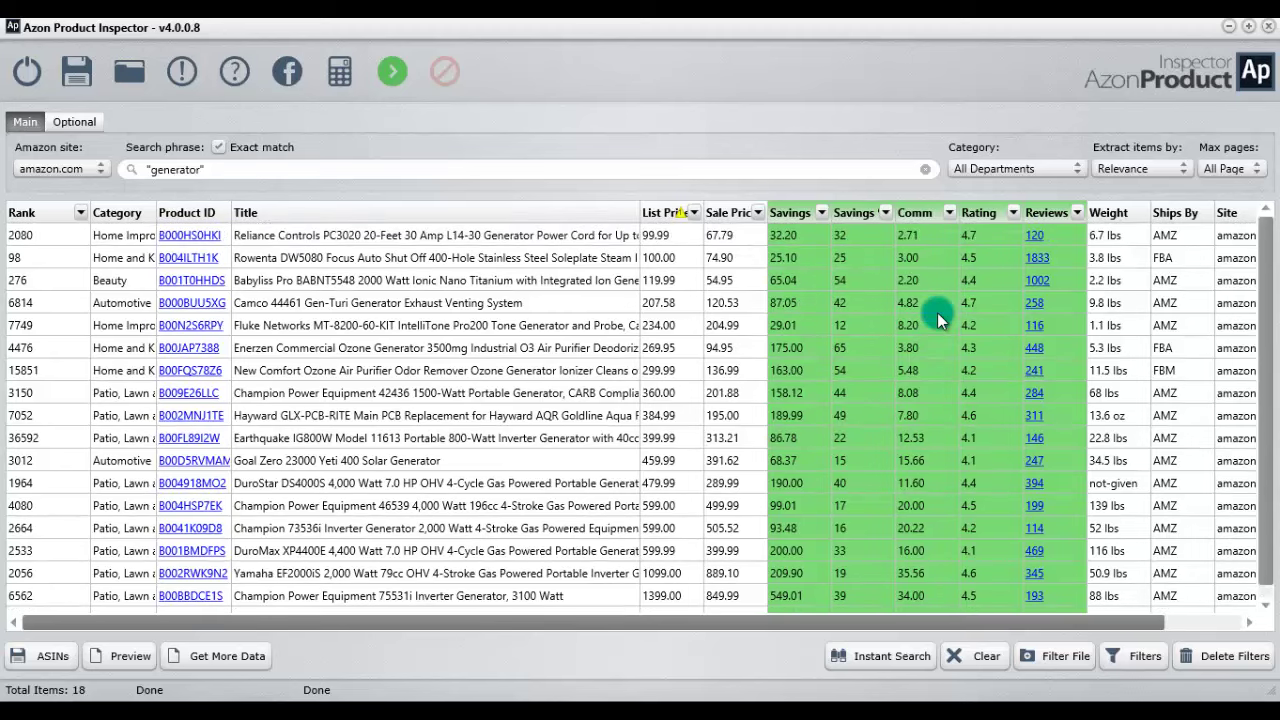